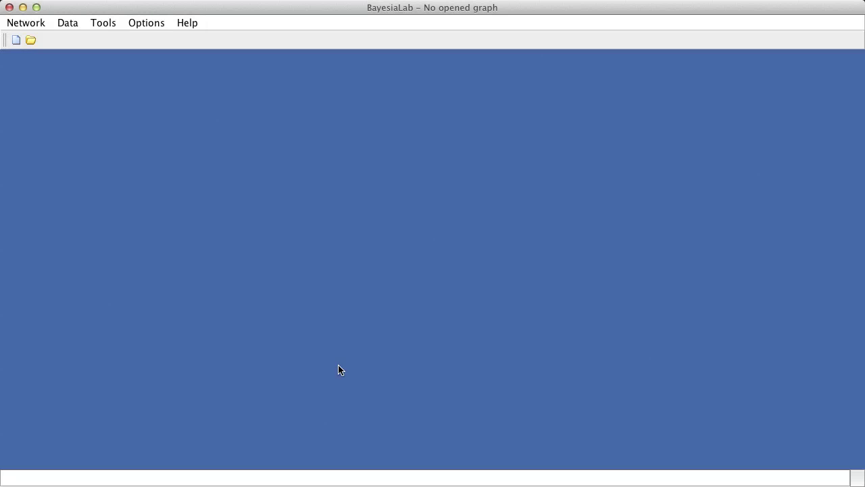
Import MarketingMix Pub 2b.csv from the Marketing Mix Optimization folder as a text-file data source
left_click(61, 24)
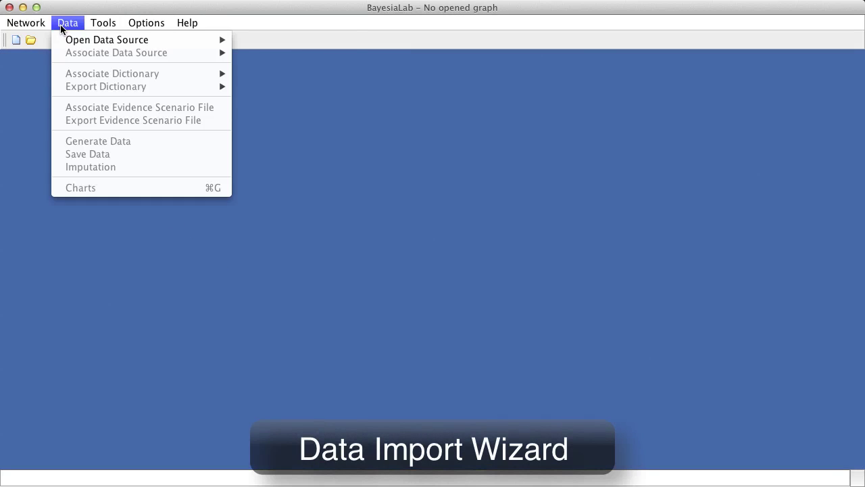
mouse_move(73, 40)
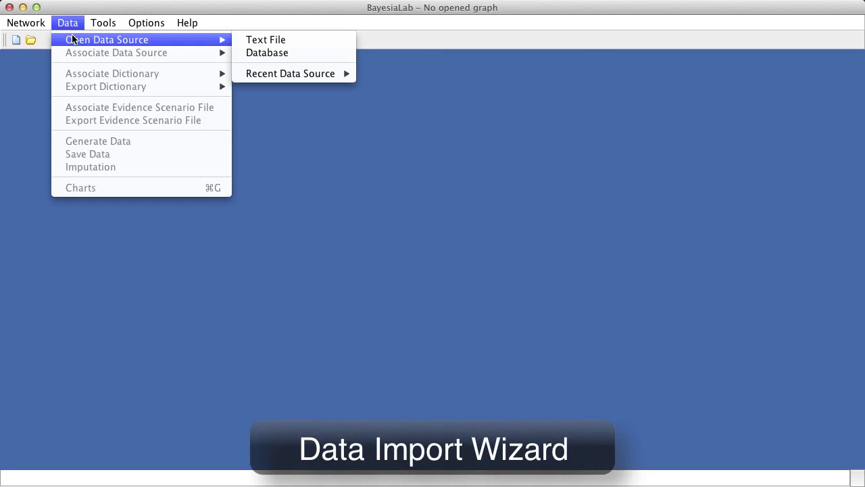
left_click(262, 41)
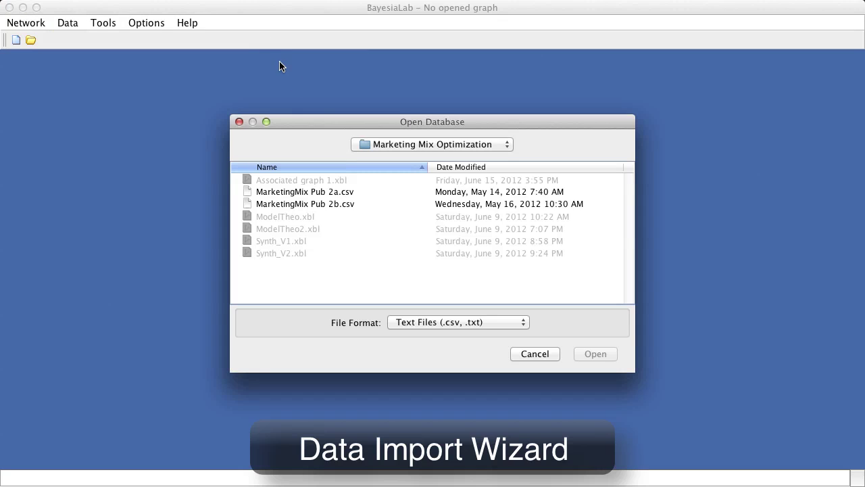
left_click(334, 202)
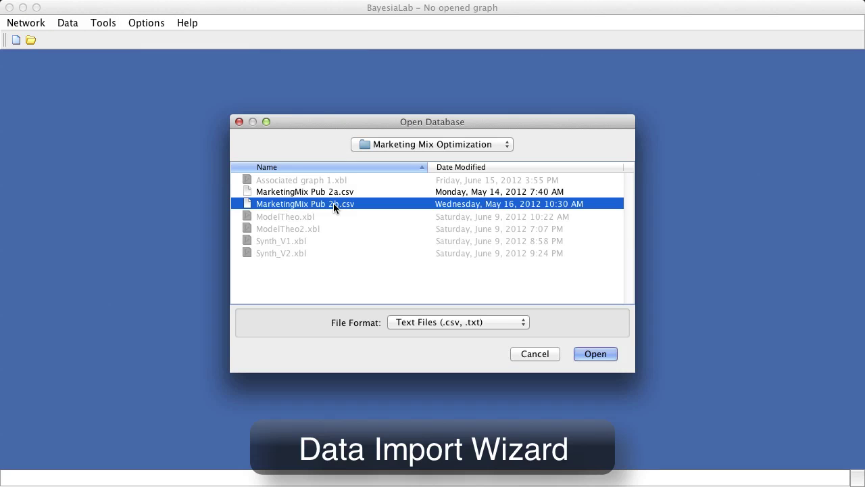
left_click(598, 354)
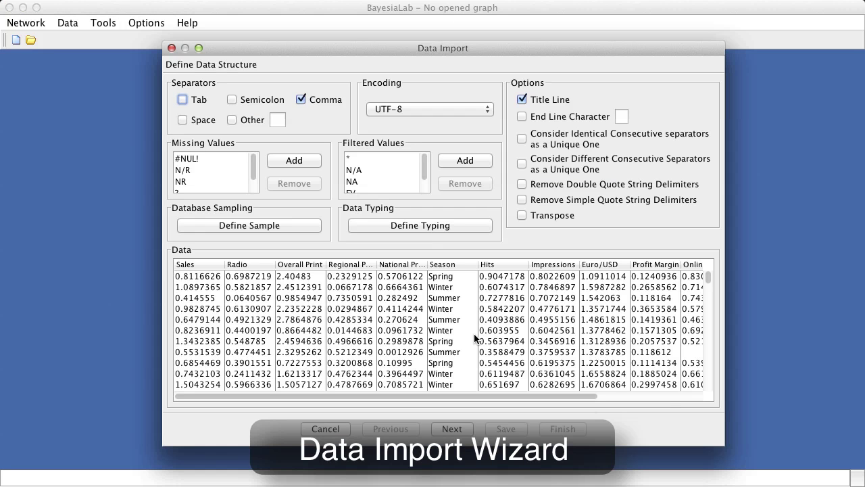
Accept the comma-separated structure with title line and the 12 continuous, 1 discrete column types
left_click(452, 430)
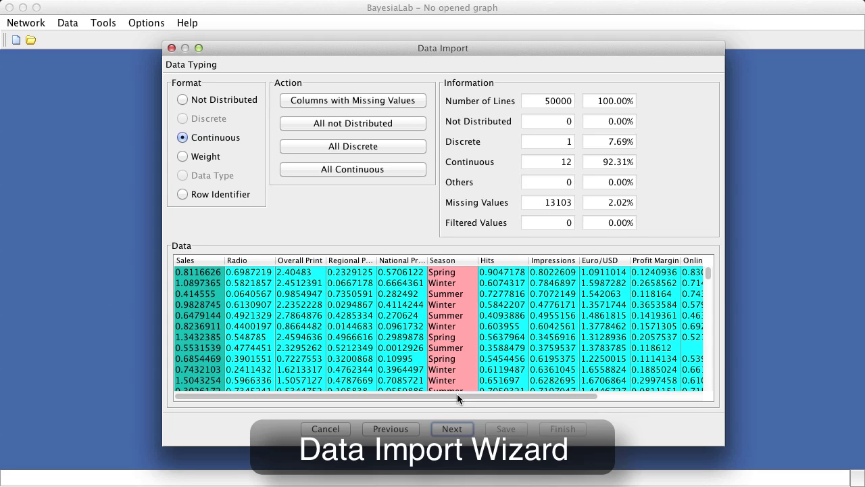
left_click_drag(457, 394, 438, 385)
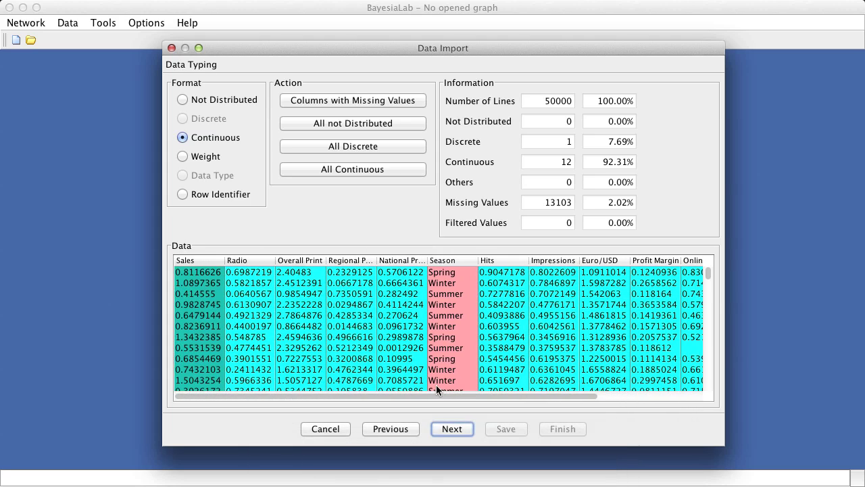
left_click(453, 430)
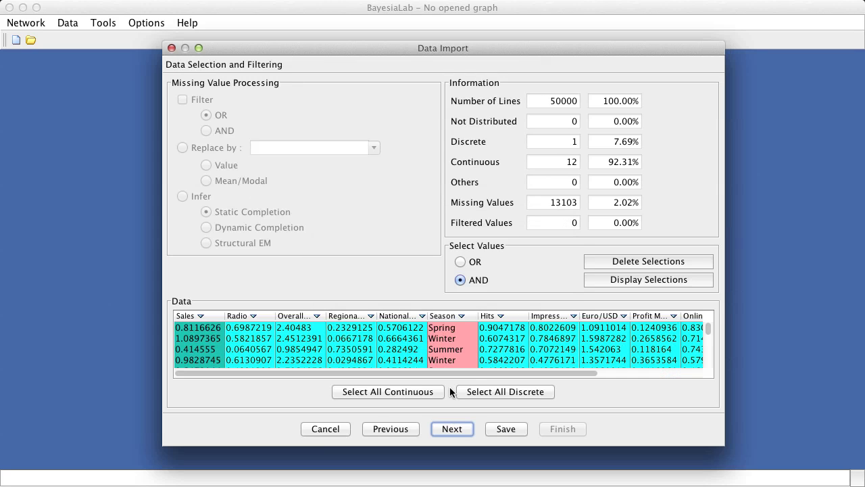
Fill missing values in TV MCAR, Online MAR and Local Print NMAR by Static Completion
scroll(444, 370, "right", 5)
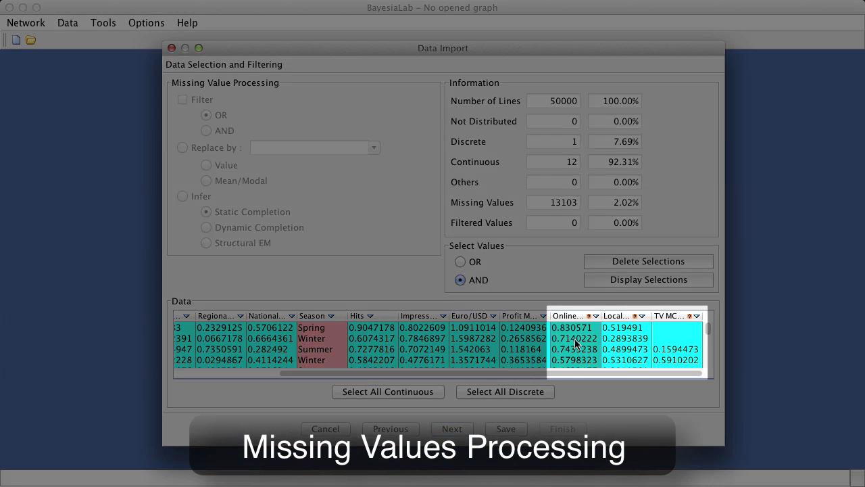
left_click(575, 344)
left_click(623, 346)
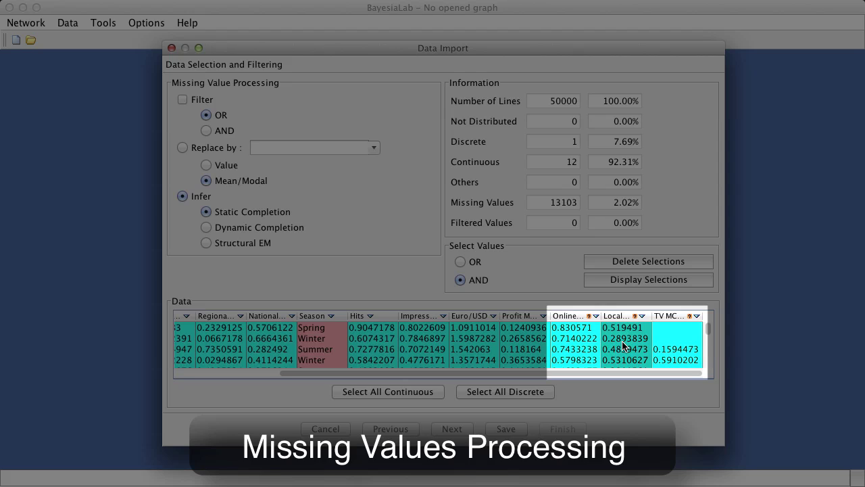
left_click(668, 349)
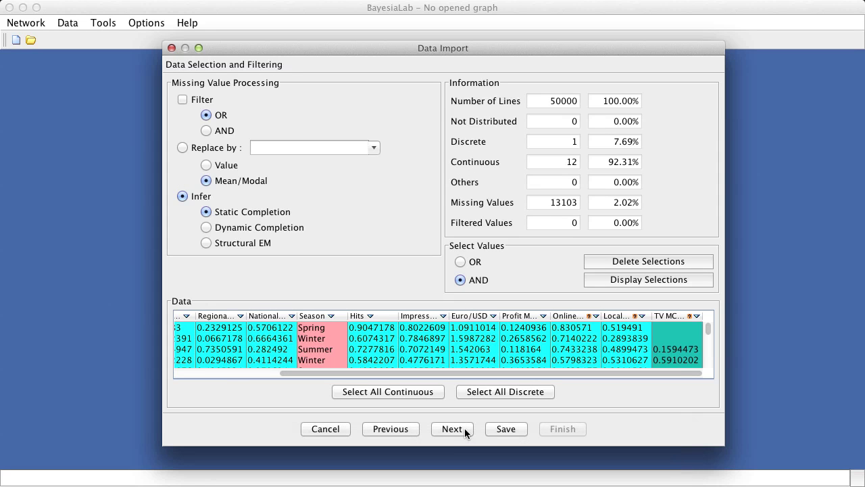
left_click(452, 428)
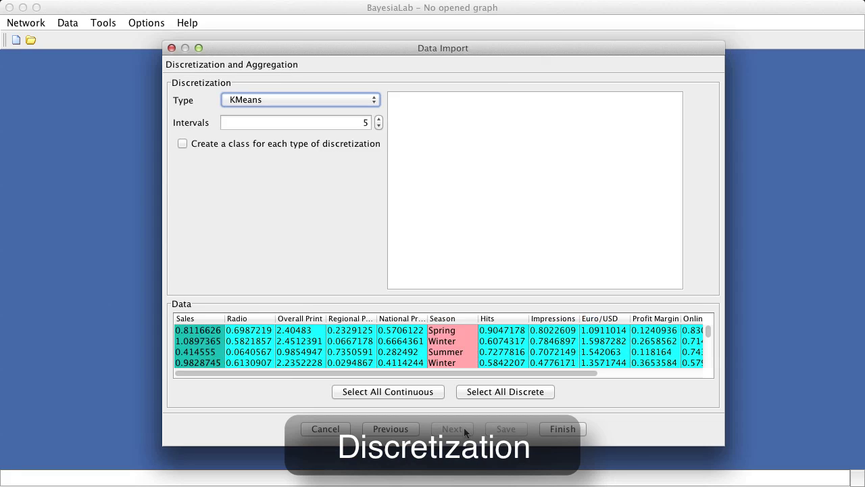
Discretize every continuous variable with Equal Distances into 5 intervals and finish the import
left_click(411, 388)
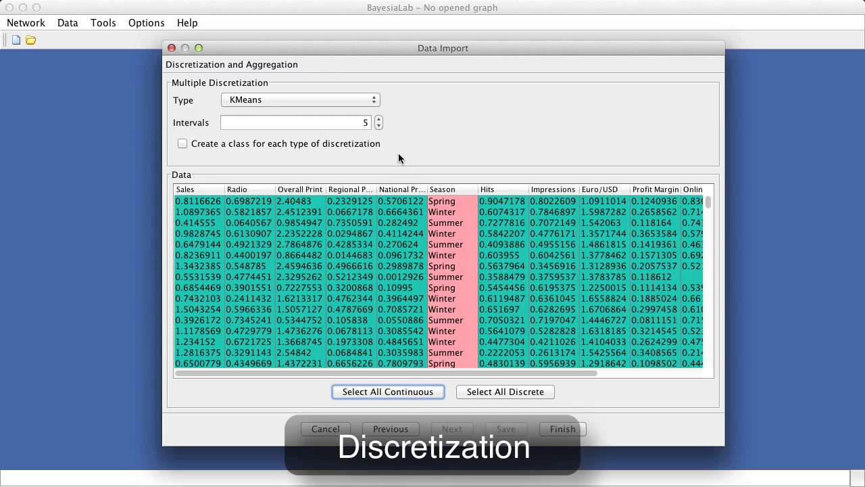
left_click(363, 104)
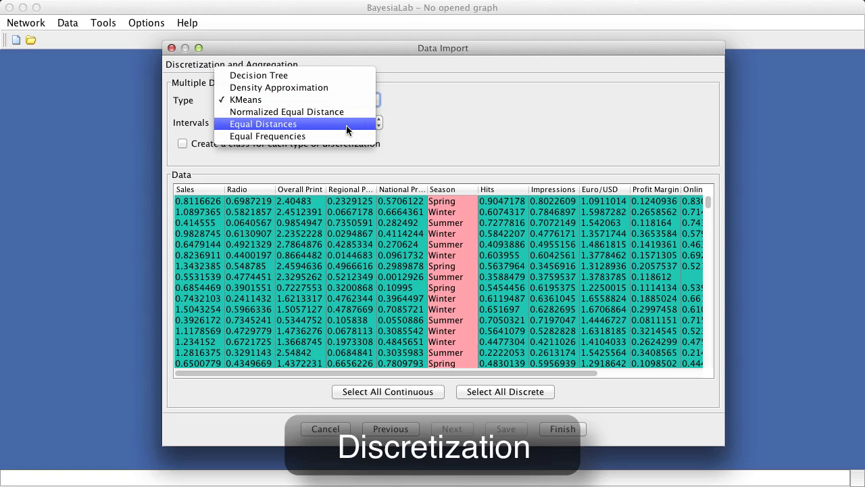
left_click(346, 125)
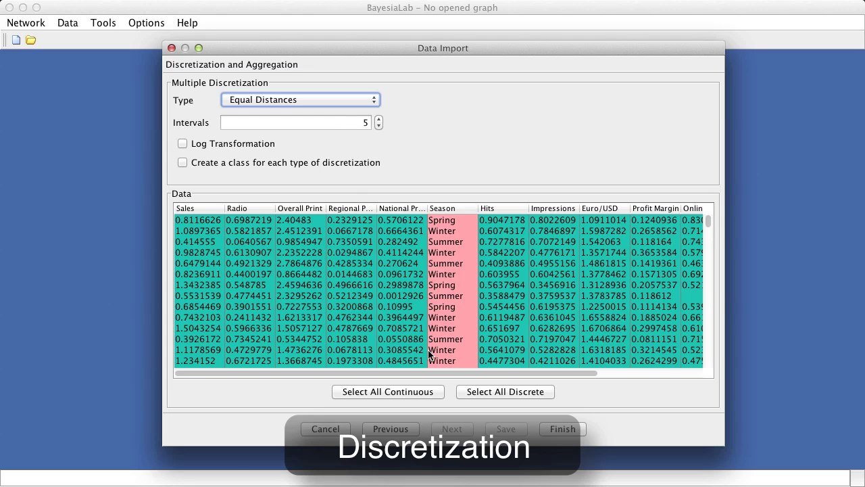
left_click(561, 429)
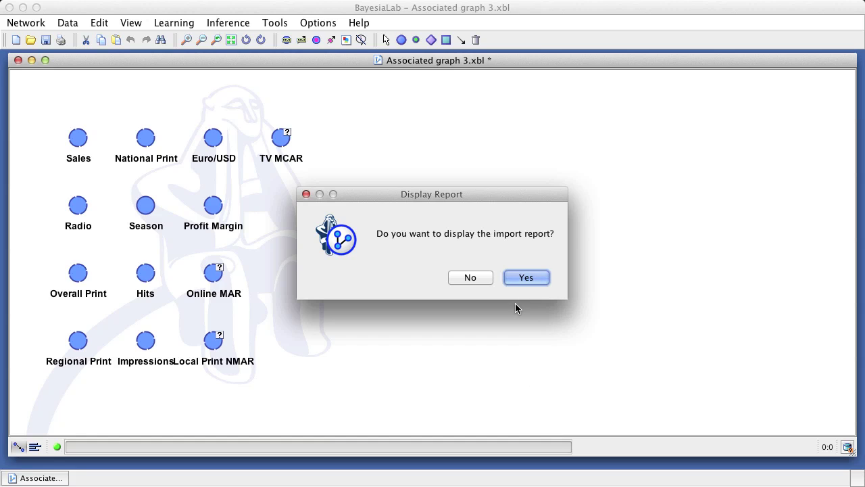
View the import report and inspect TV MCAR's five intervals in the Node Editor
left_click(526, 278)
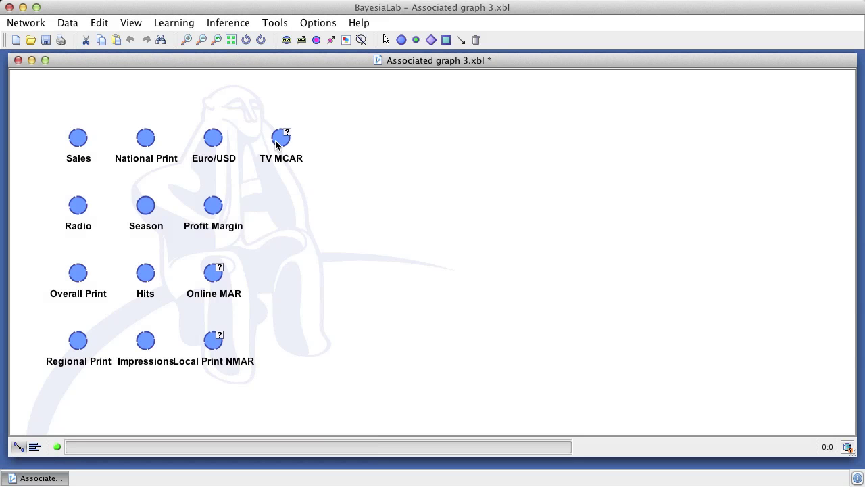
double_click(280, 138)
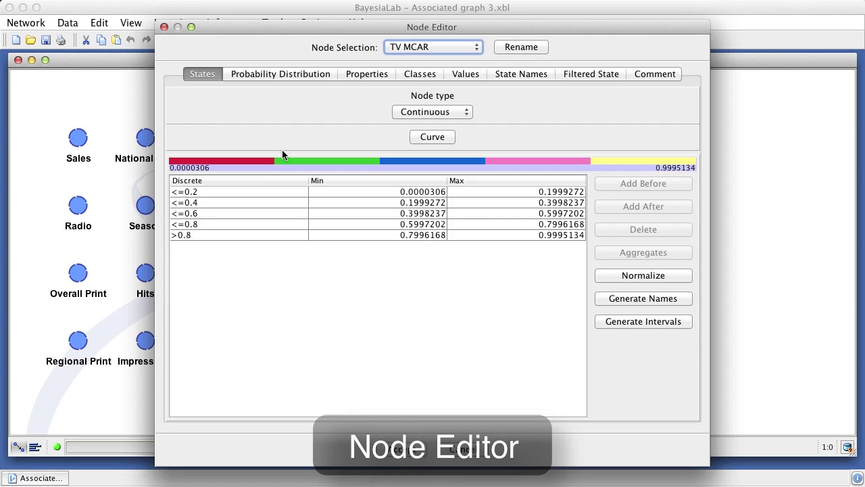
left_click(464, 449)
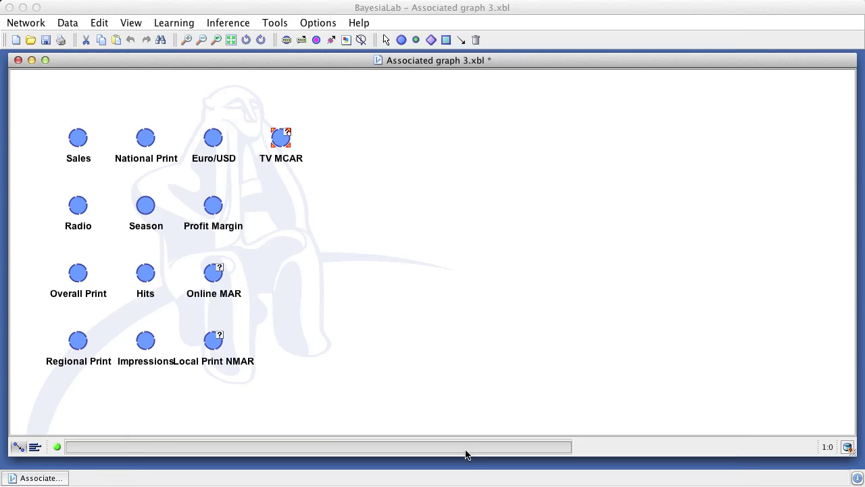
left_click(281, 160)
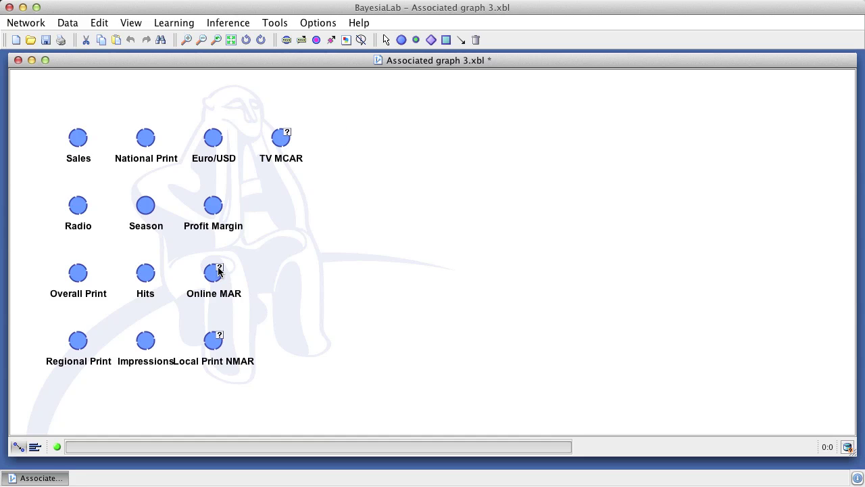
mouse_move(221, 271)
Switch to validation mode and display monitors for all 13 nodes
left_click(35, 446)
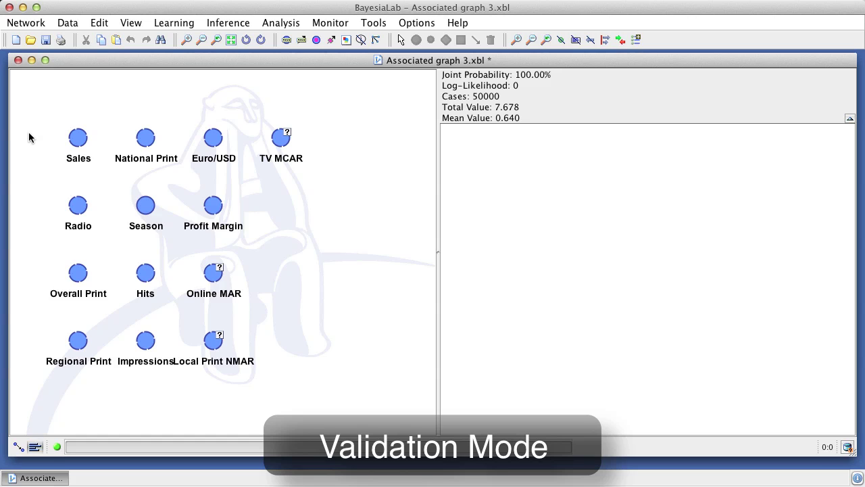
left_click_drag(33, 108, 345, 394)
double_click(215, 139)
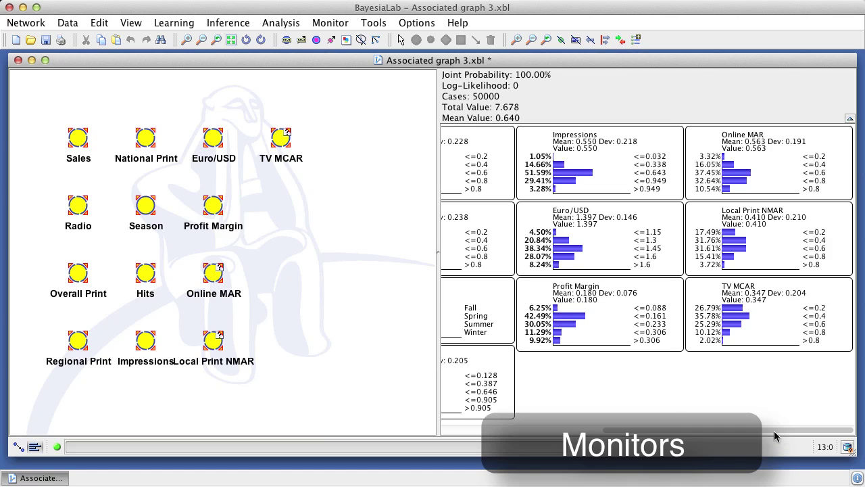
left_click_drag(775, 436, 587, 429)
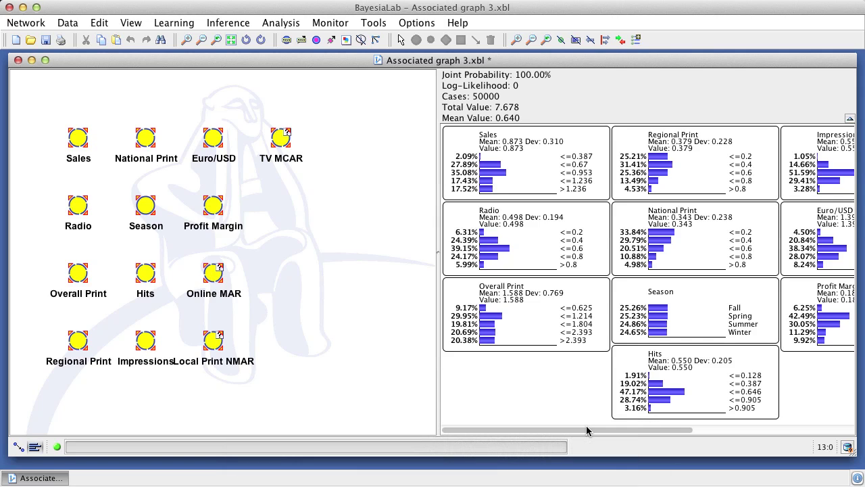
Save Associated graph 3.xbl and measure the marginal Sales entropy of 2.04
key("ctrl+s")
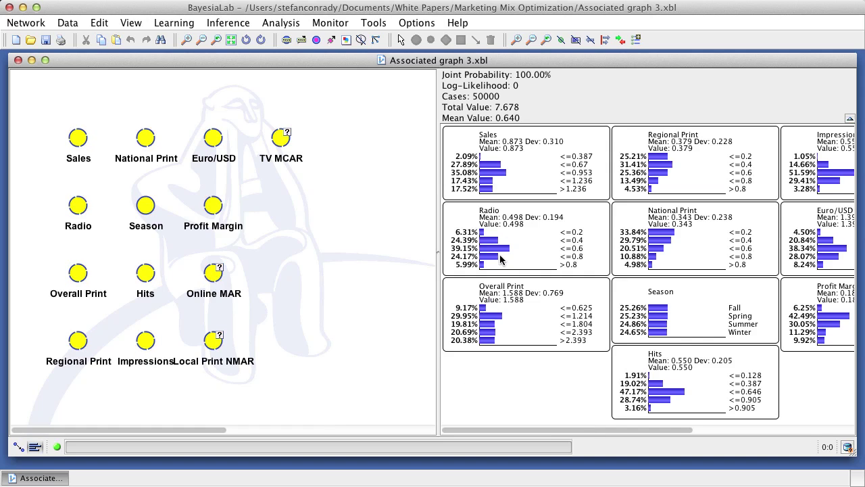
right_click(528, 173)
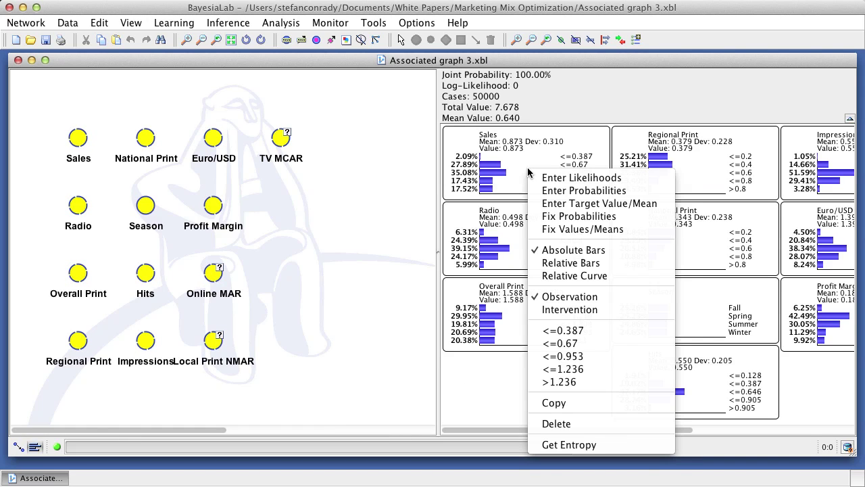
left_click(594, 444)
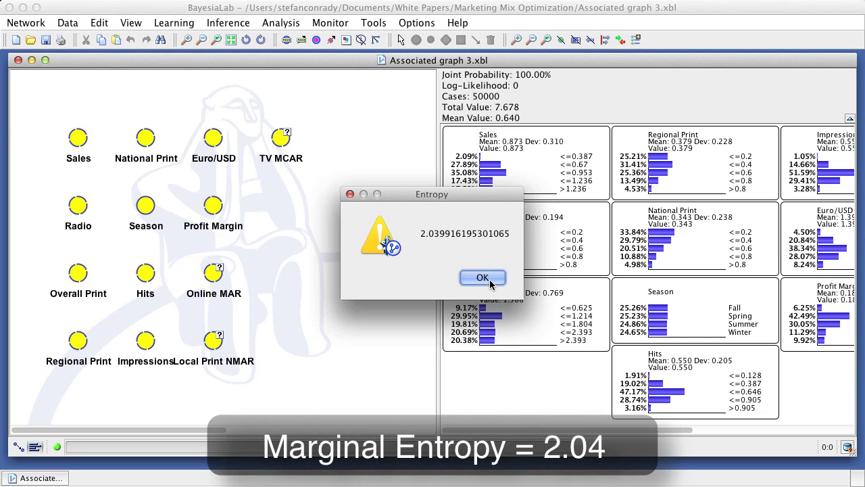
left_click(489, 282)
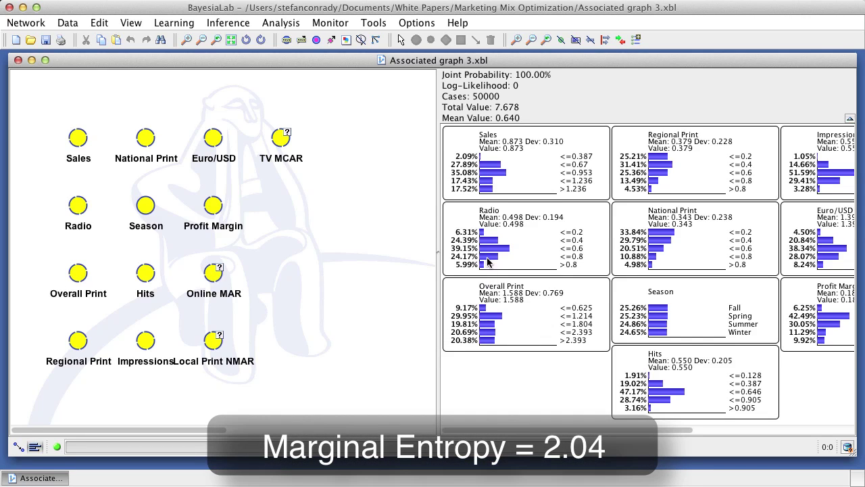
Fix Sales to its lowest state (<=0.387), confirm entropy 0, then remove the evidence
left_click(482, 162)
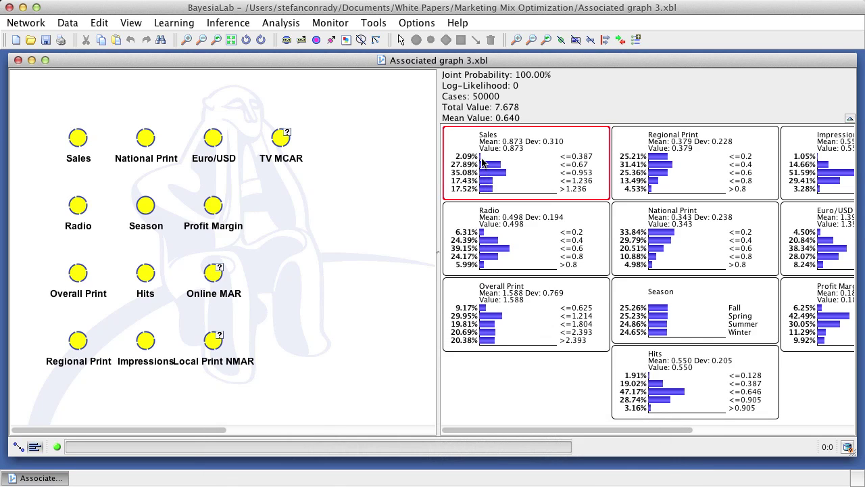
double_click(482, 158)
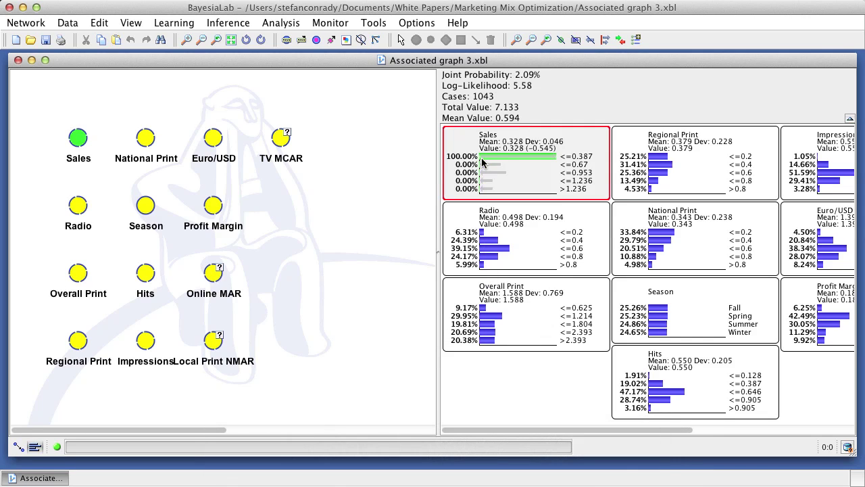
right_click(522, 177)
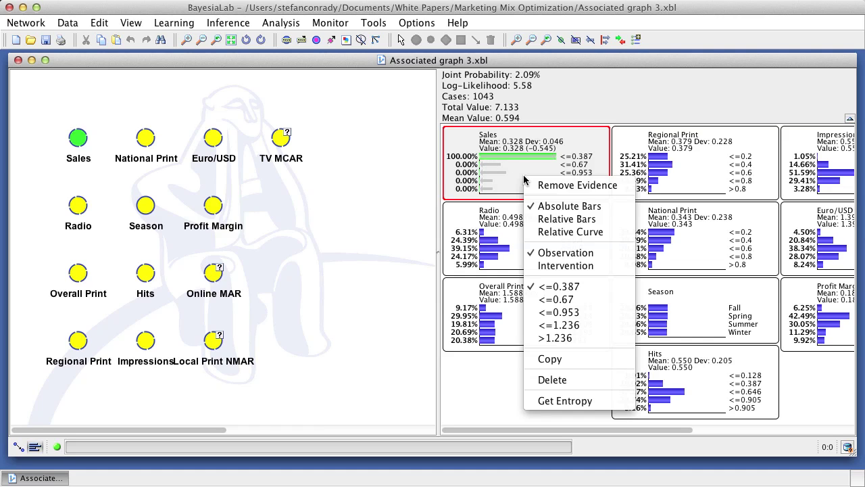
left_click(591, 400)
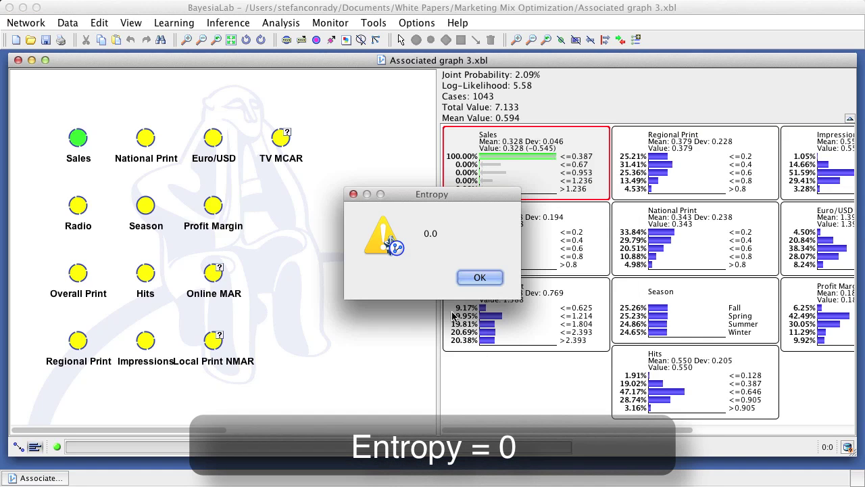
left_click(477, 277)
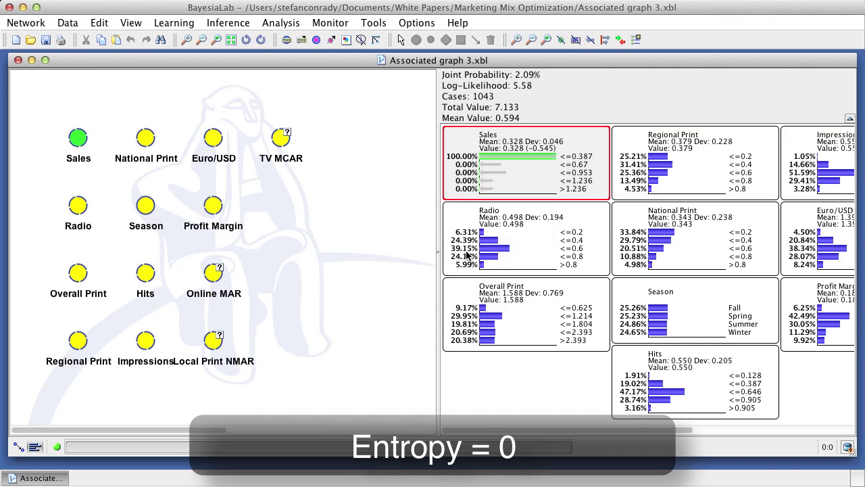
right_click(465, 140)
left_click(470, 144)
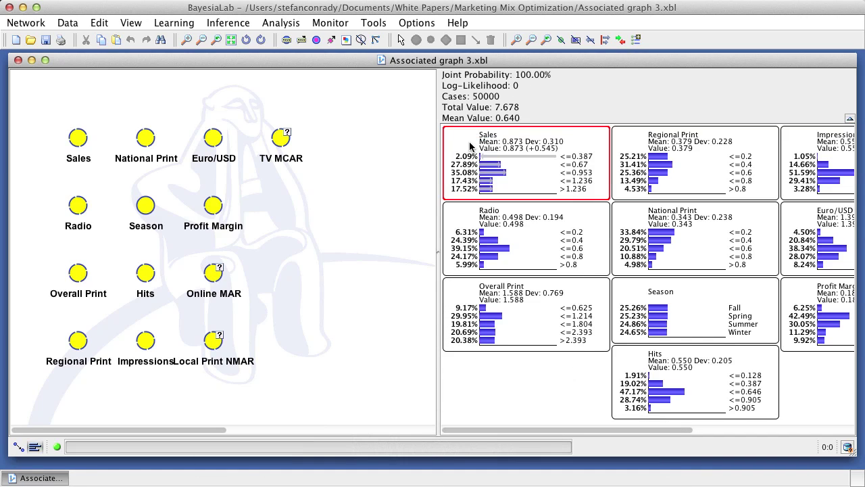
Enter a custom probability distribution on the Sales monitor and apply it as evidence
right_click(473, 144)
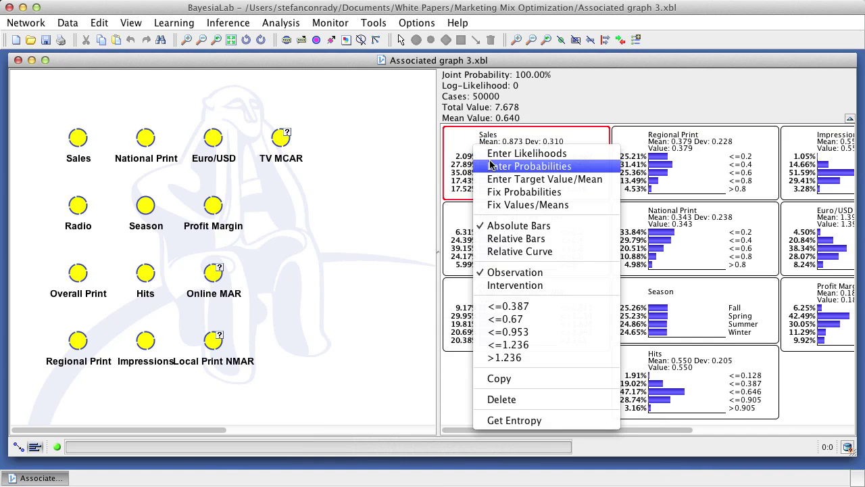
left_click(493, 166)
left_click(496, 156)
left_click(498, 165)
left_click(493, 173)
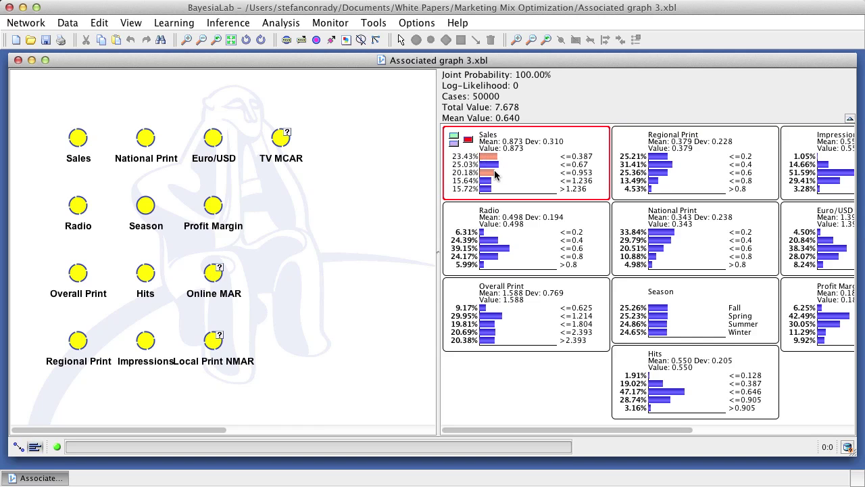
left_click(492, 180)
left_click(493, 181)
left_click(489, 189)
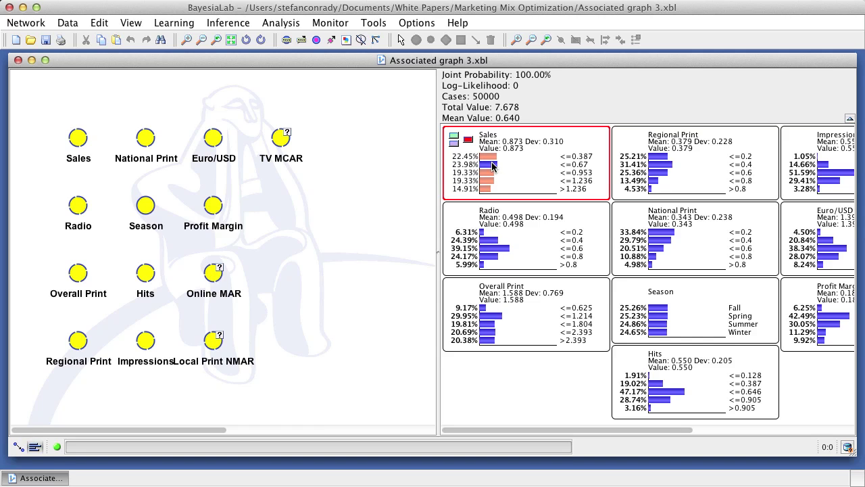
left_click(493, 165)
left_click(457, 137)
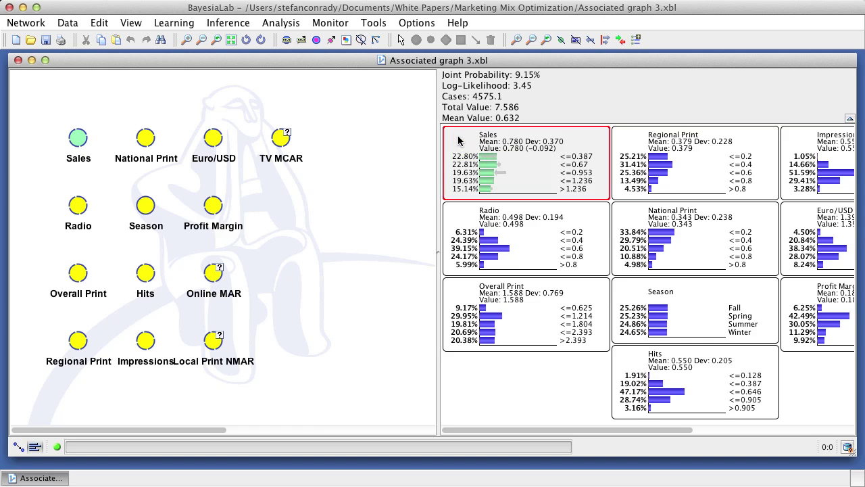
Check the Sales entropy of about 2.31, then return to modeling mode with F4
right_click(528, 172)
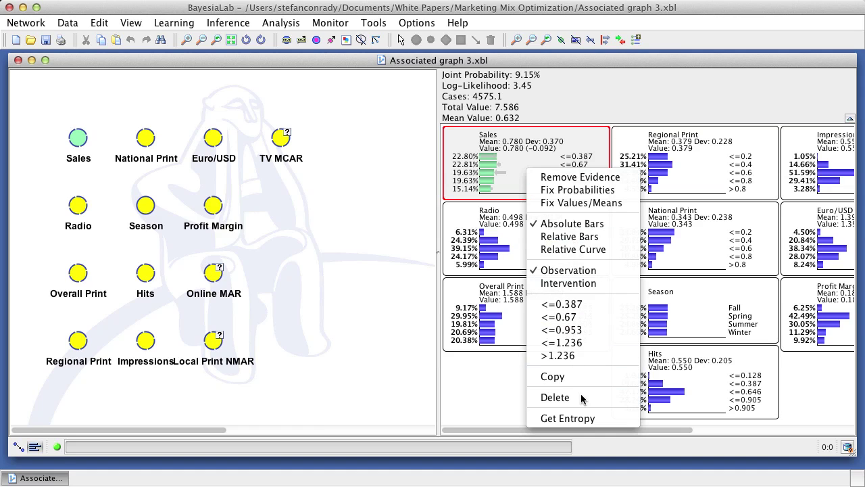
left_click(584, 418)
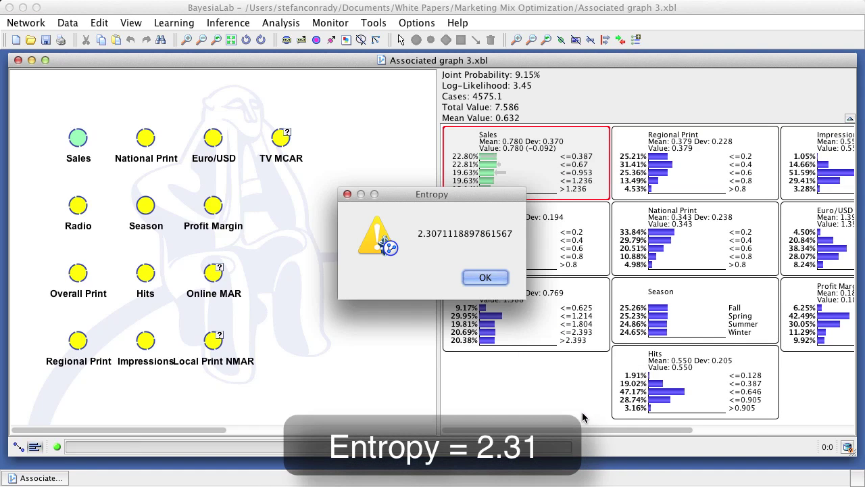
left_click(485, 277)
key("F4")
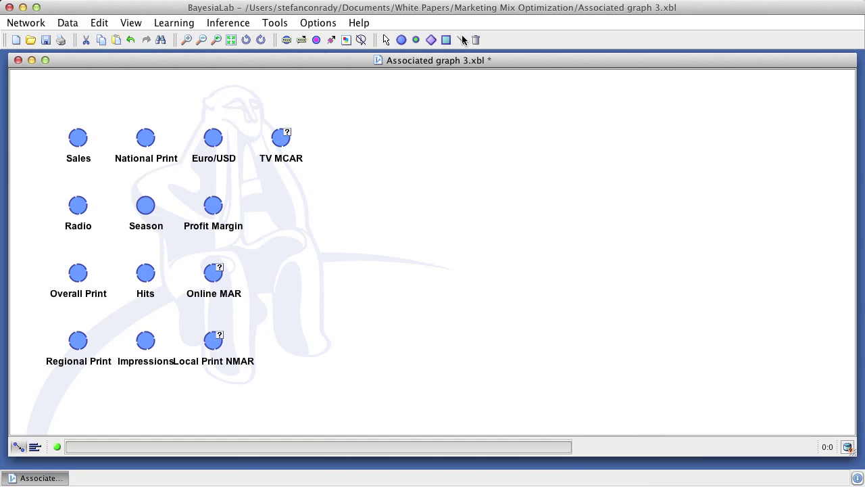
Draw an arc from Season to Sales and return to validation mode showing all 13 monitors
left_click_drag(143, 205, 80, 135)
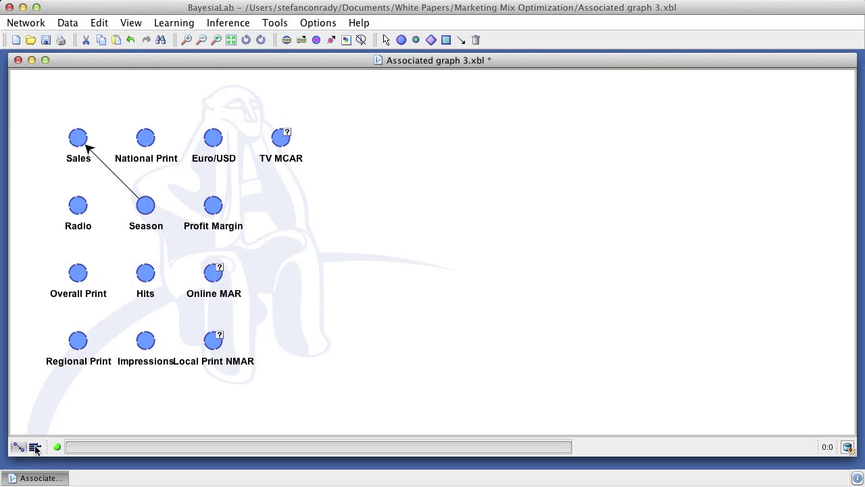
left_click(35, 447)
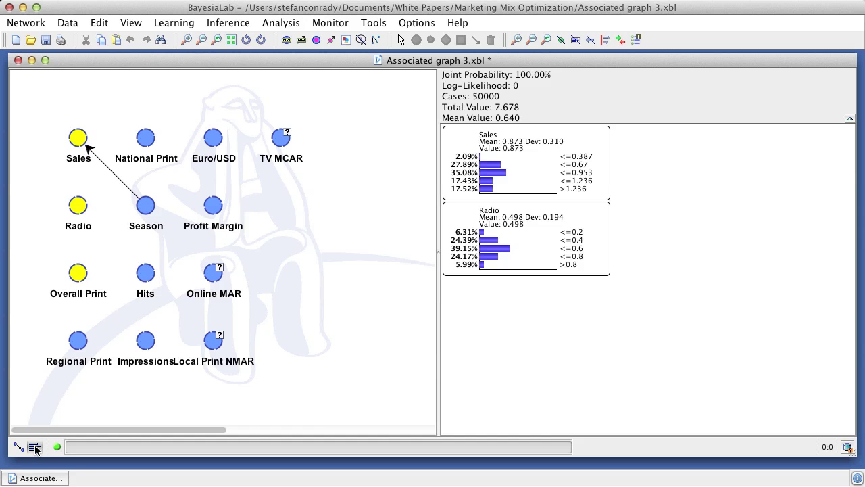
left_click_drag(629, 432, 458, 438)
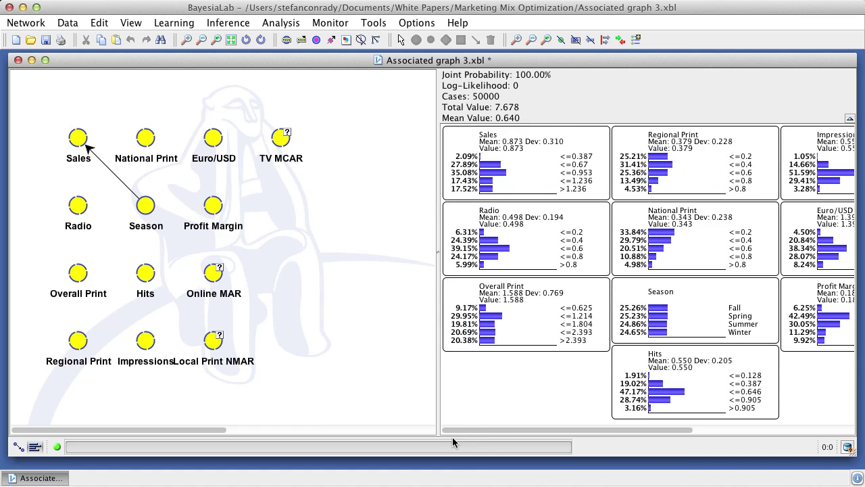
Measure Sales entropy with Season fixed to Fall, then to Spring (1.98)
left_click(663, 310)
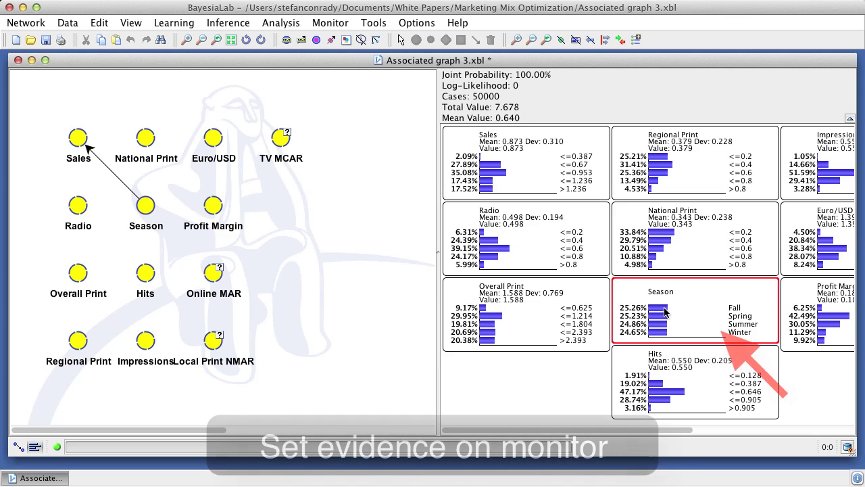
double_click(664, 309)
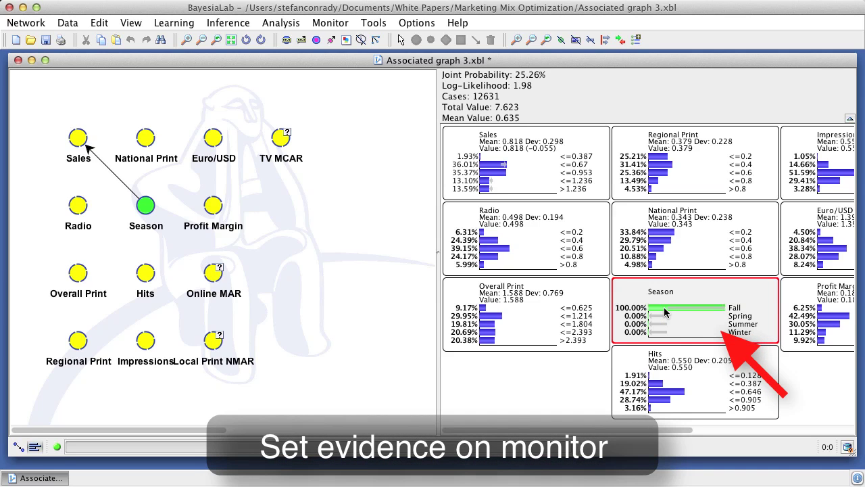
right_click(540, 164)
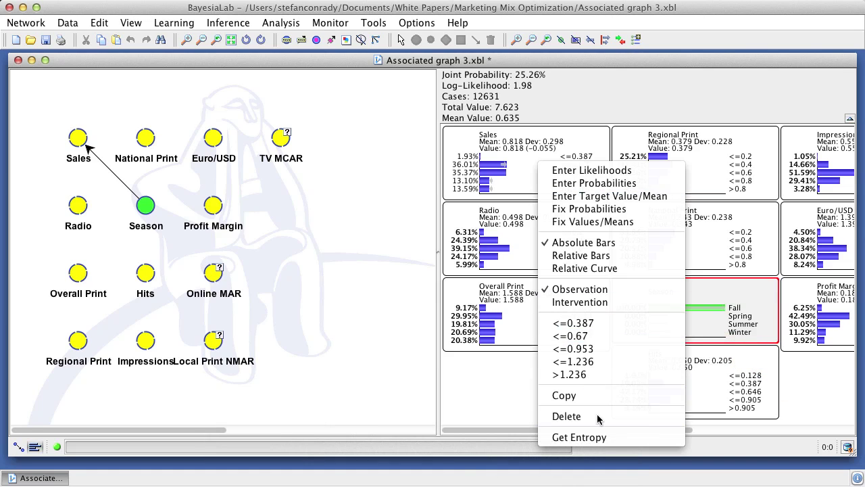
left_click(601, 437)
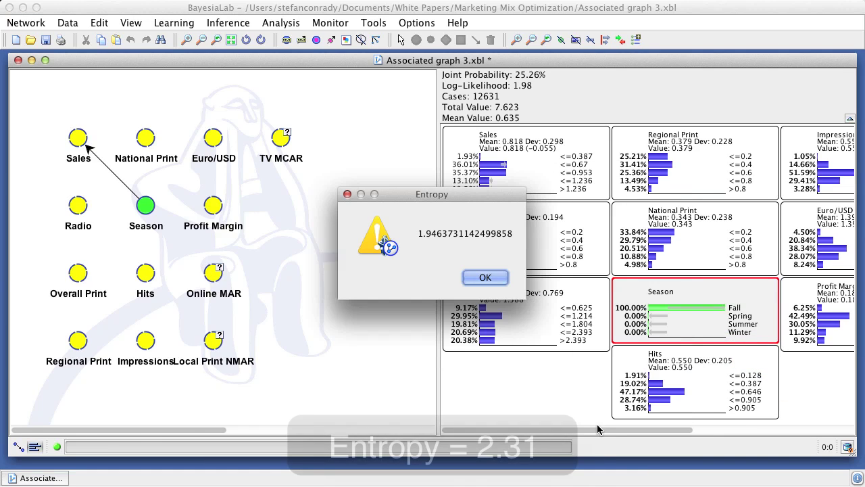
left_click(483, 278)
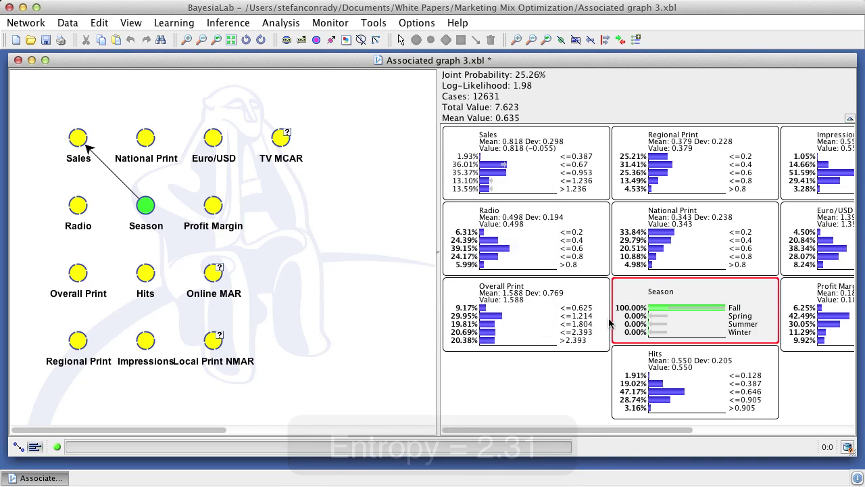
double_click(650, 316)
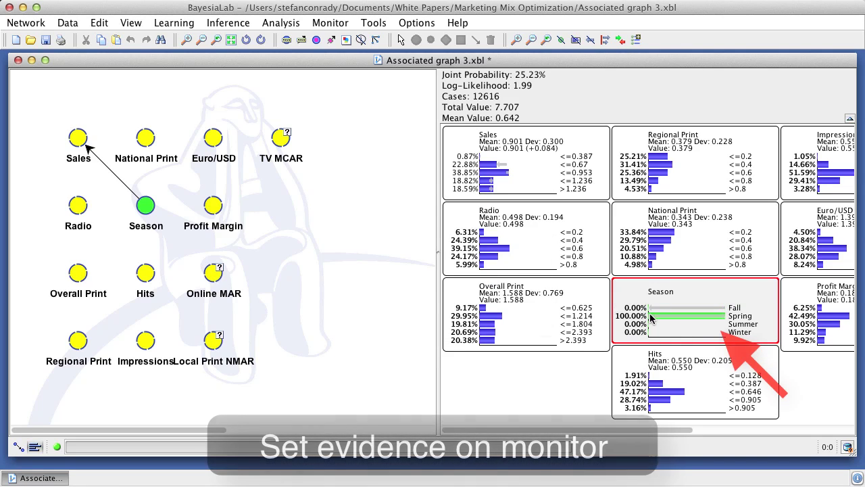
right_click(516, 180)
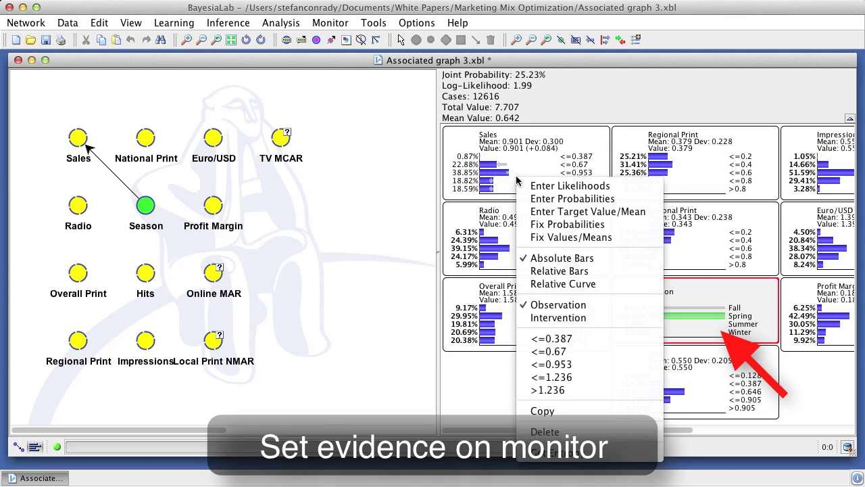
left_click(587, 451)
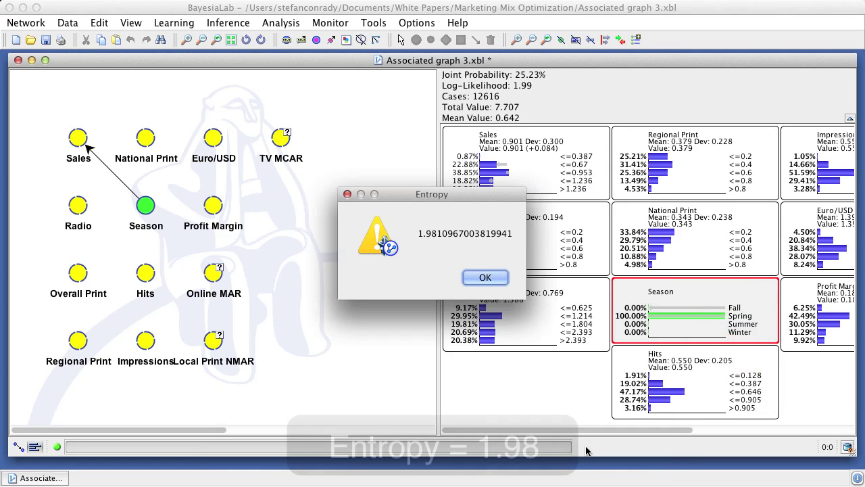
left_click(490, 280)
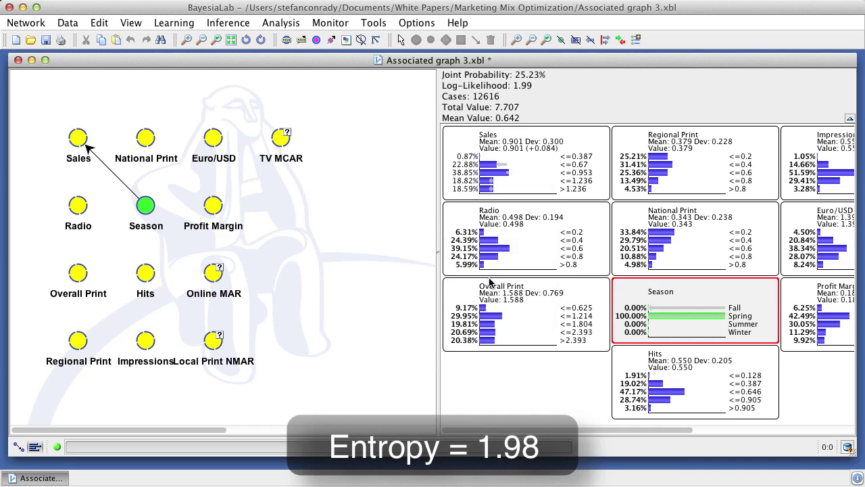
Measure Sales entropy with Season set to Summer (1.88), then Winter (1.87)
double_click(661, 328)
right_click(524, 189)
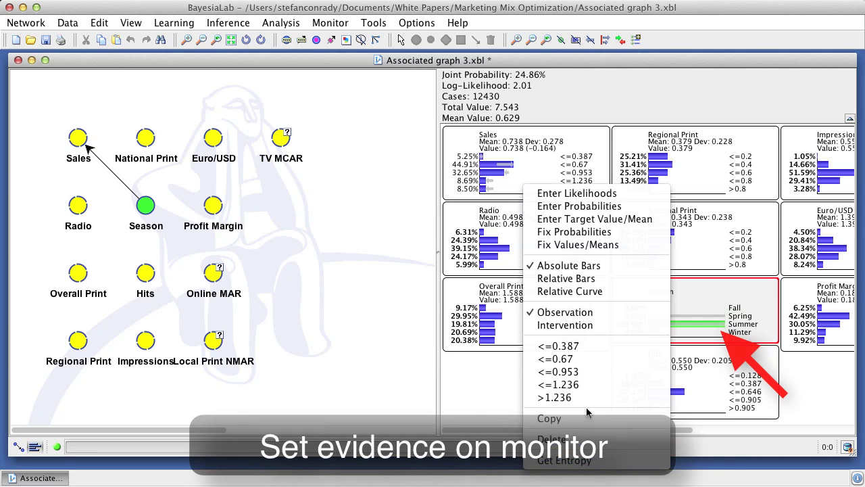
left_click(603, 460)
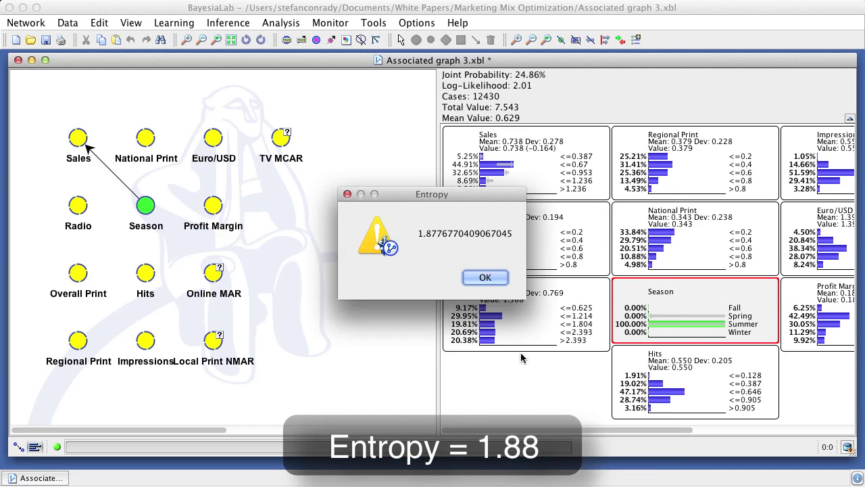
left_click(486, 278)
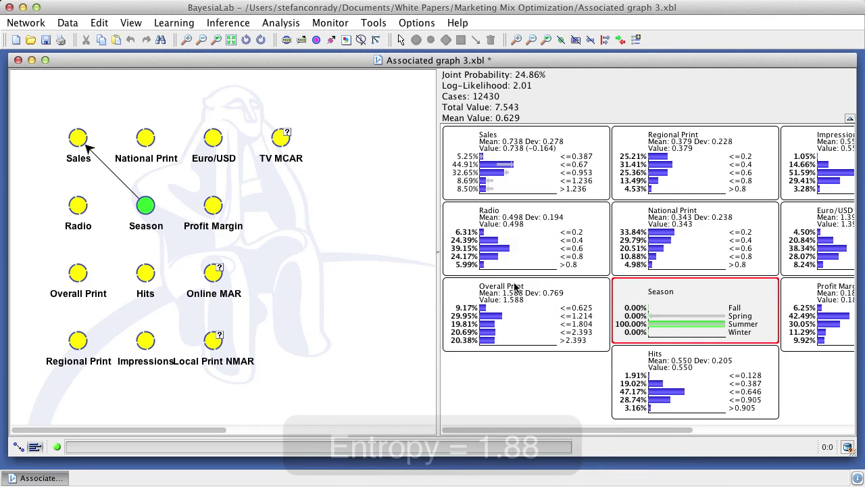
double_click(665, 332)
right_click(538, 175)
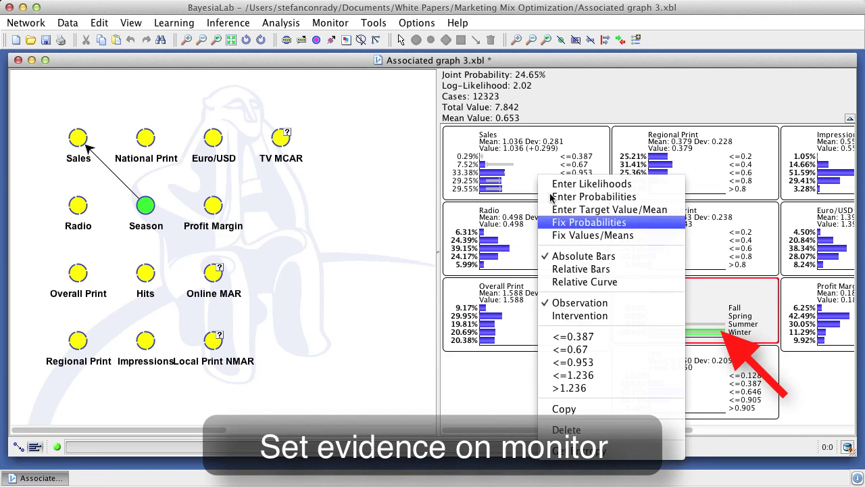
left_click(612, 450)
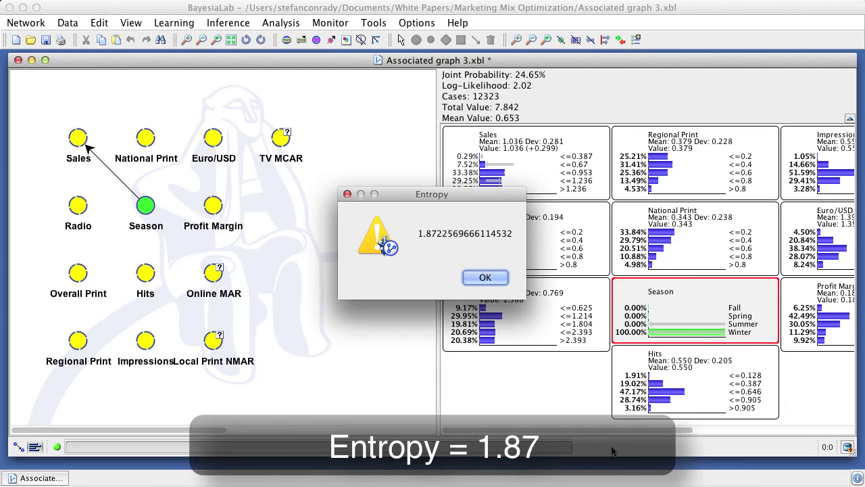
left_click(497, 277)
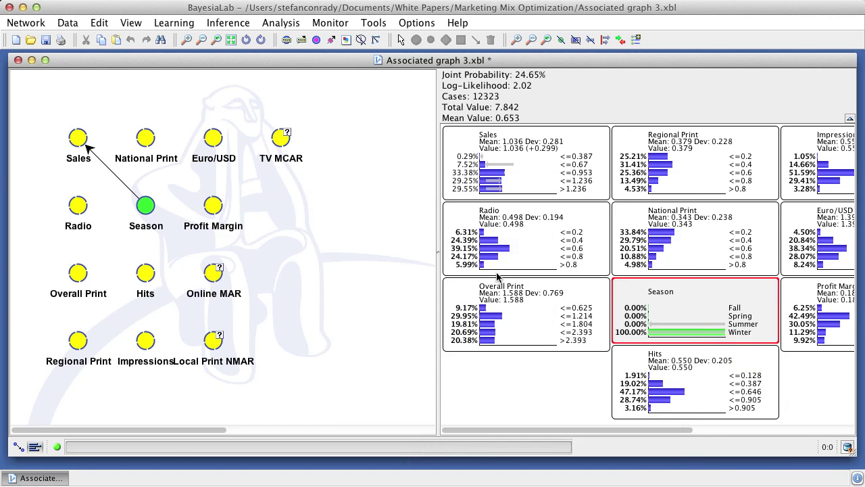
Remove the Season evidence so Sales returns to its marginal mean of 0.873
right_click(685, 310)
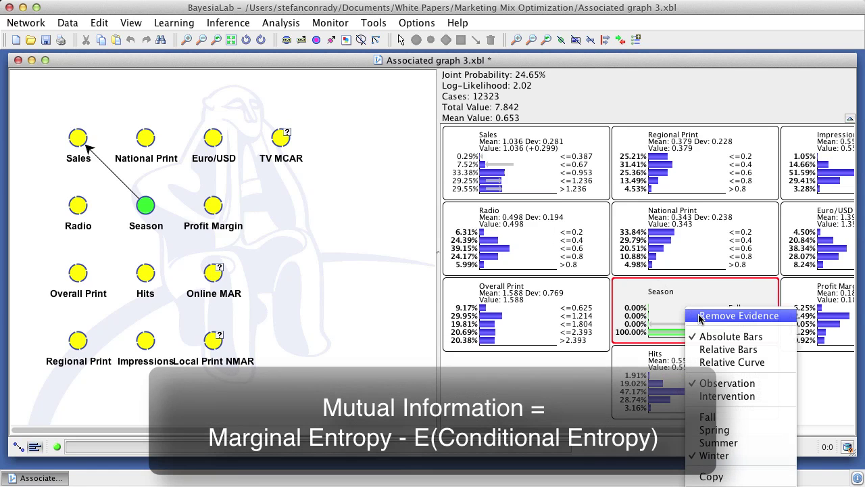
left_click(700, 316)
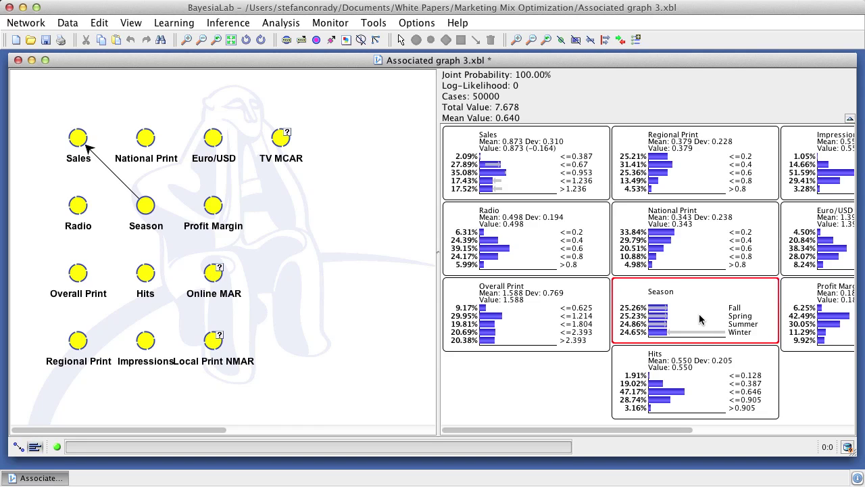
In Modeling Mode, learn a Maximum Spanning Tree structure, then relearn the network's probabilities
key("F4")
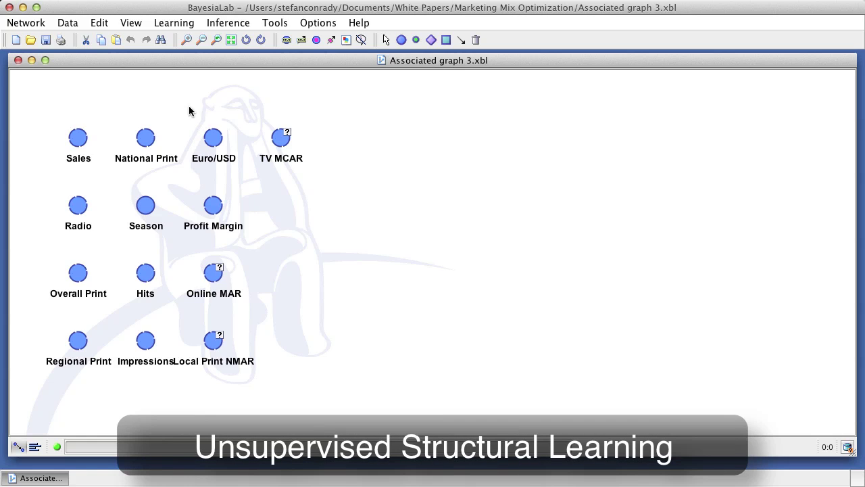
left_click(174, 22)
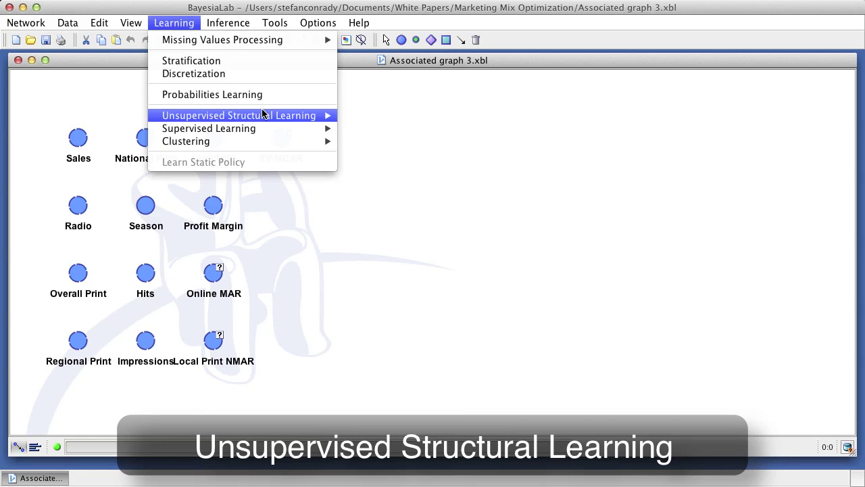
mouse_move(272, 117)
left_click(378, 115)
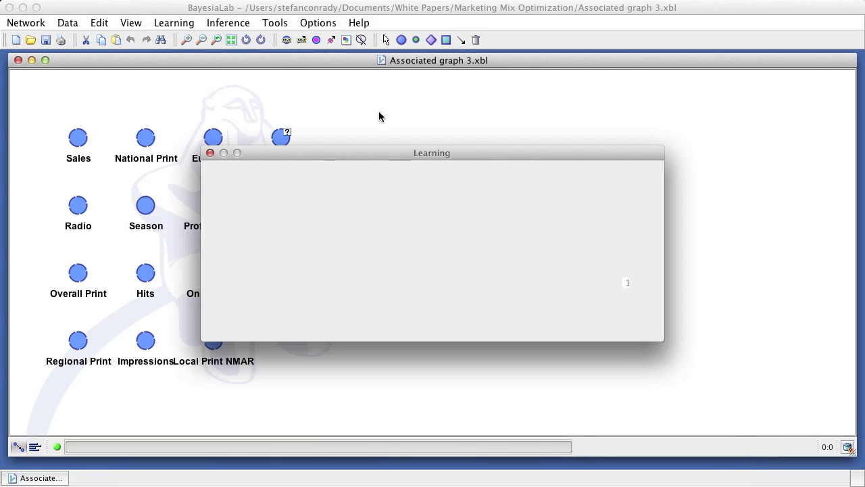
left_click(610, 318)
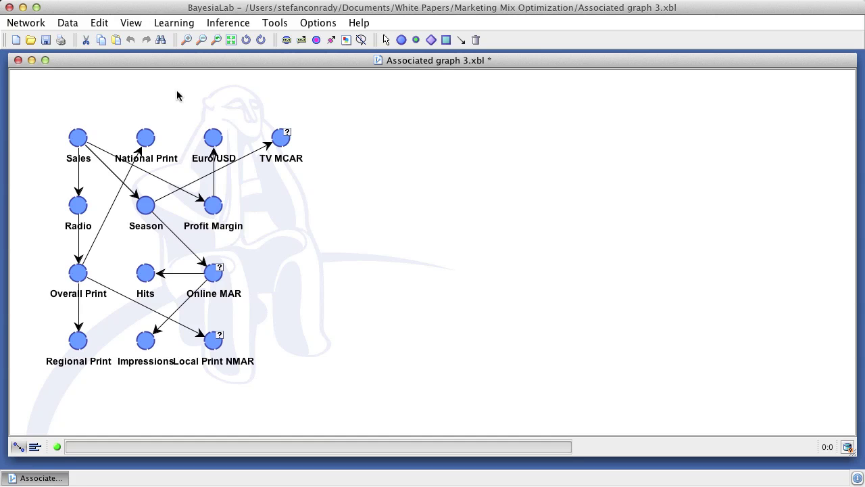
left_click(169, 23)
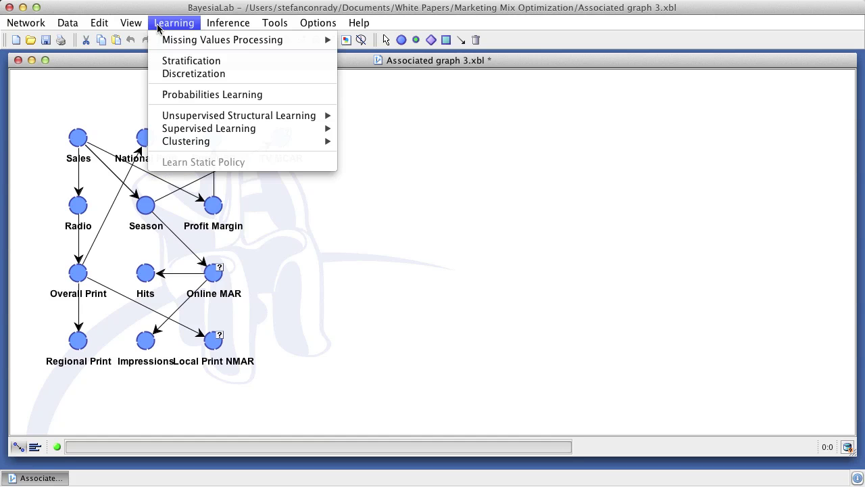
left_click(185, 95)
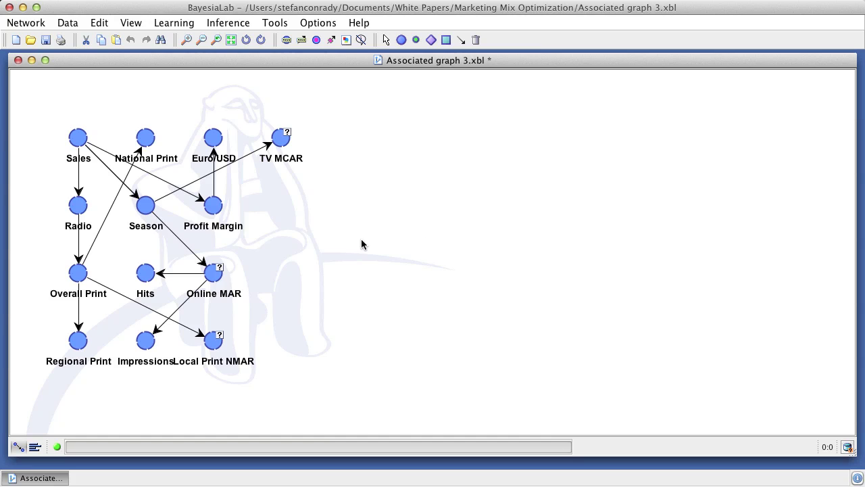
Relearn the arcs with the EQ algorithm, then rerun Probabilities Learning
left_click(167, 25)
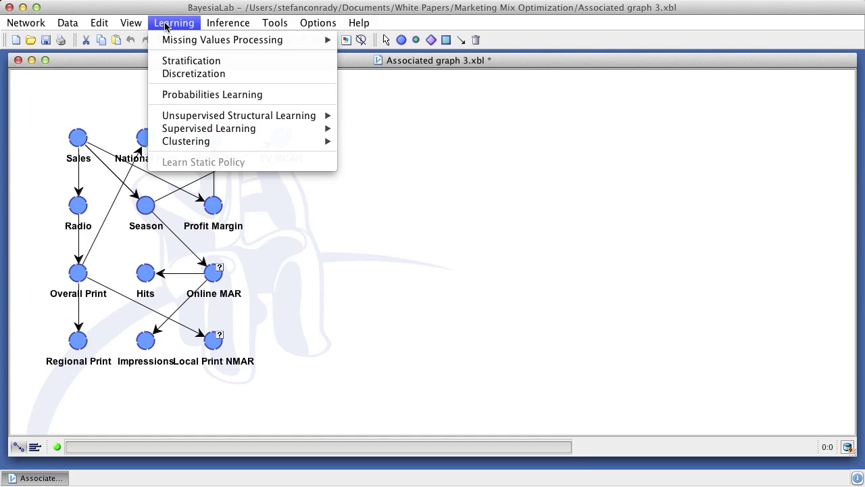
mouse_move(234, 116)
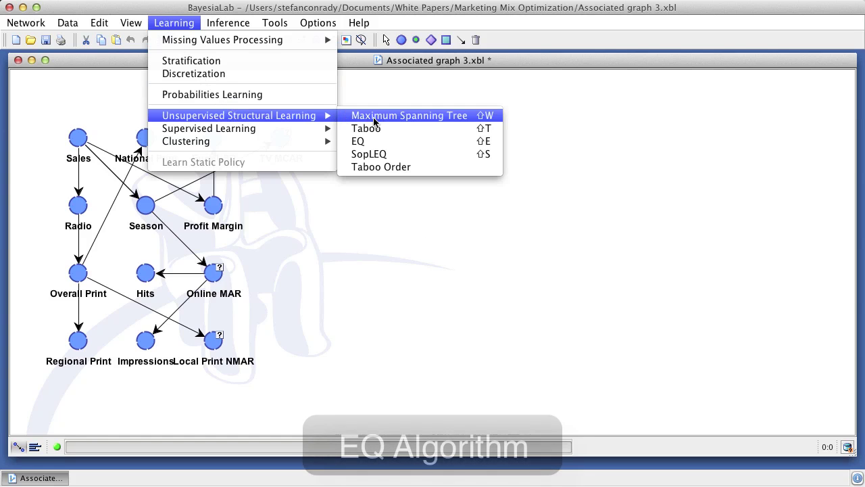
left_click(382, 144)
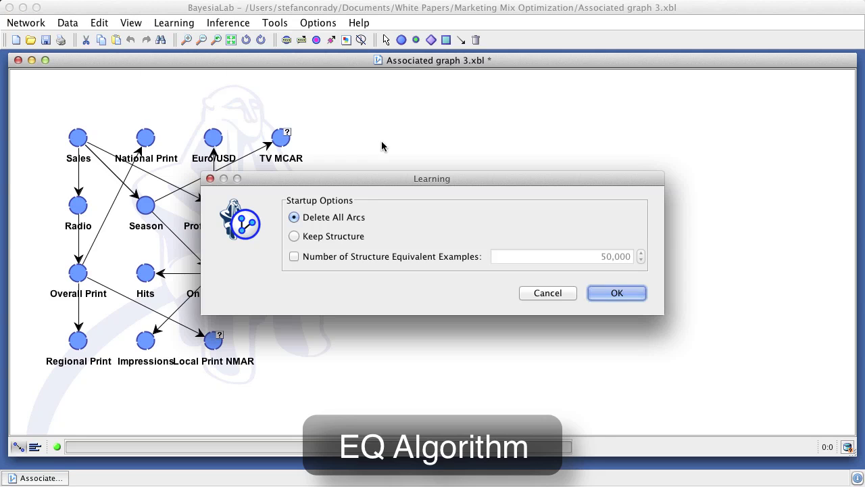
left_click(606, 297)
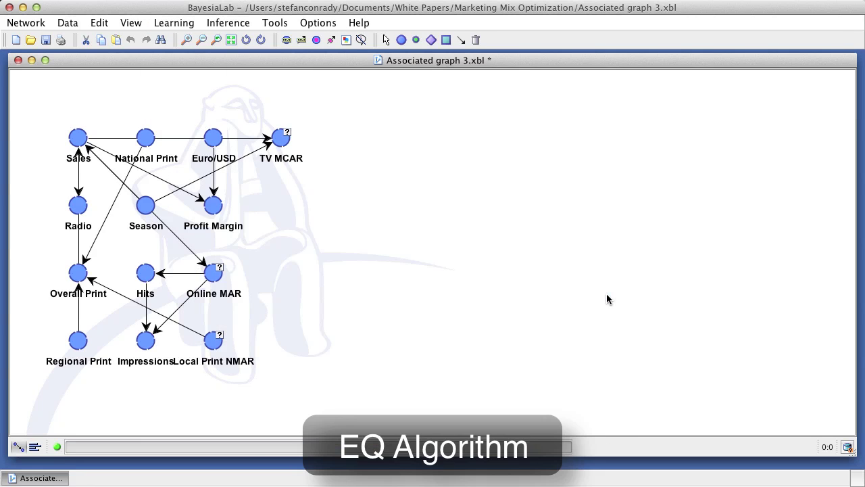
left_click(174, 23)
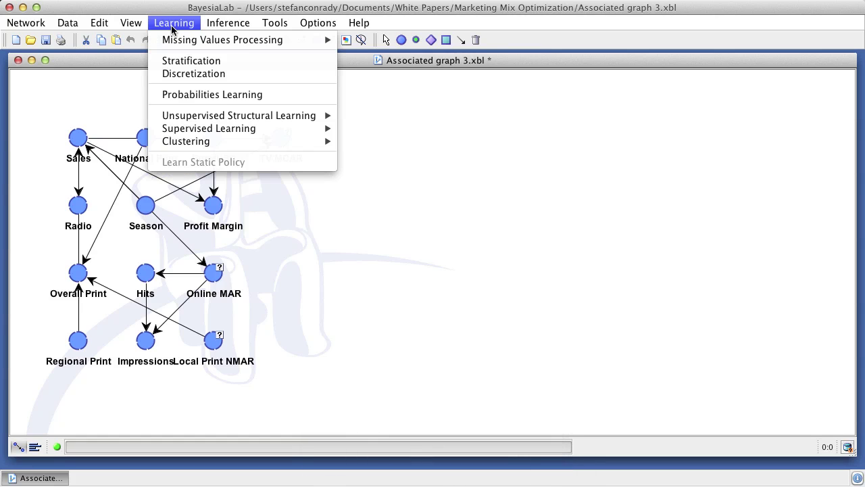
left_click(193, 96)
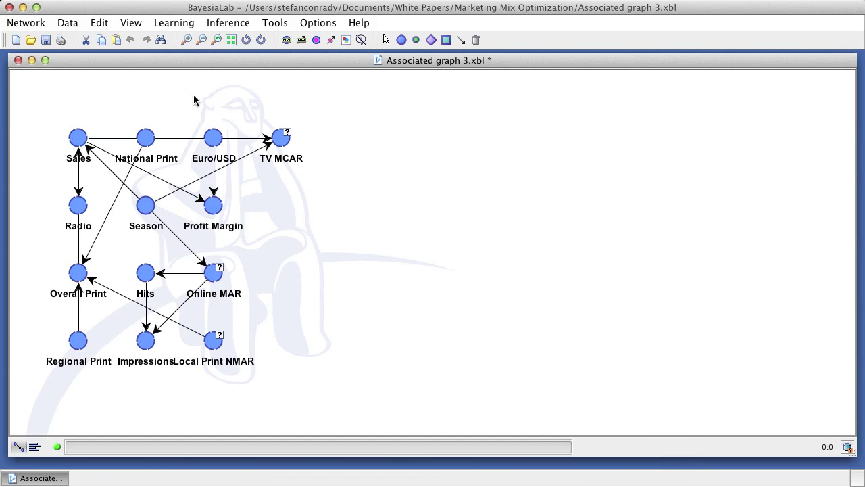
left_click(126, 24)
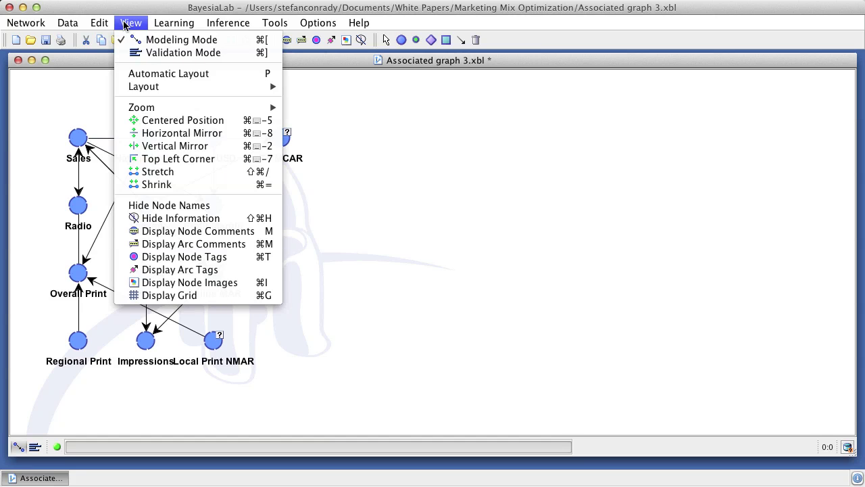
Apply Automatic Layout, rotate the network counter-clockwise, and zoom in twice
left_click(145, 75)
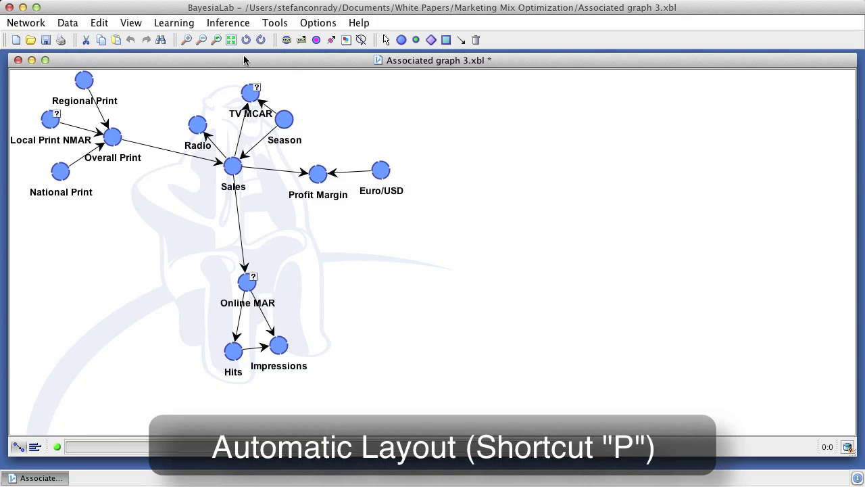
left_click(245, 40)
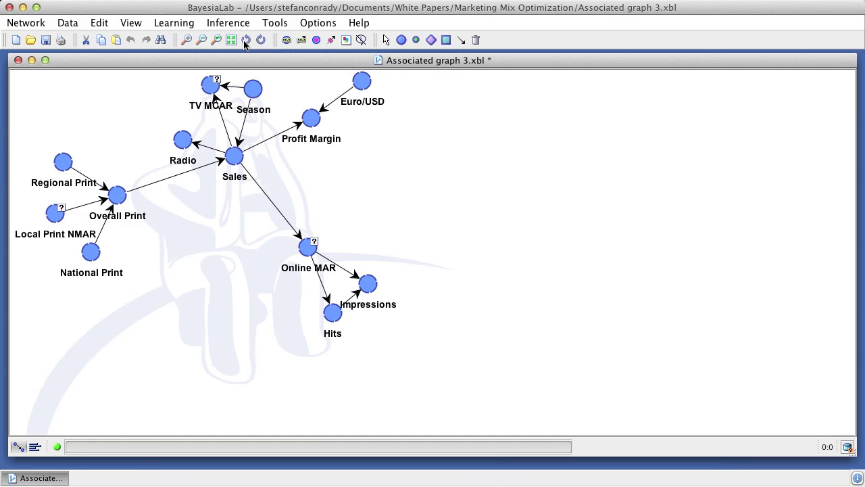
left_click(187, 40)
left_click(187, 40)
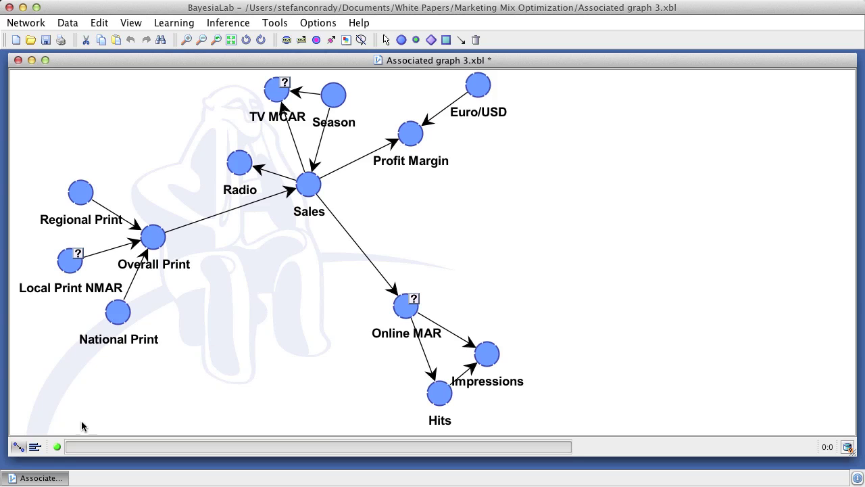
In Validation Mode, run Arc Force and raise the threshold to show only the strongest arcs
left_click(32, 449)
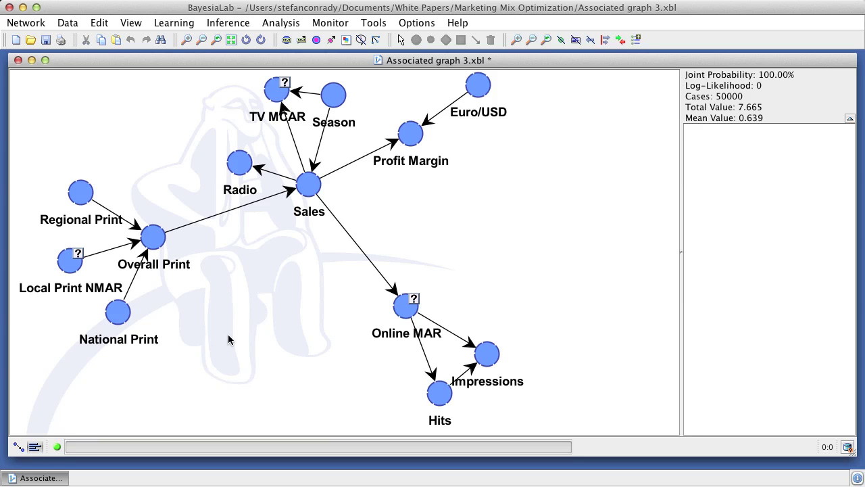
left_click(294, 22)
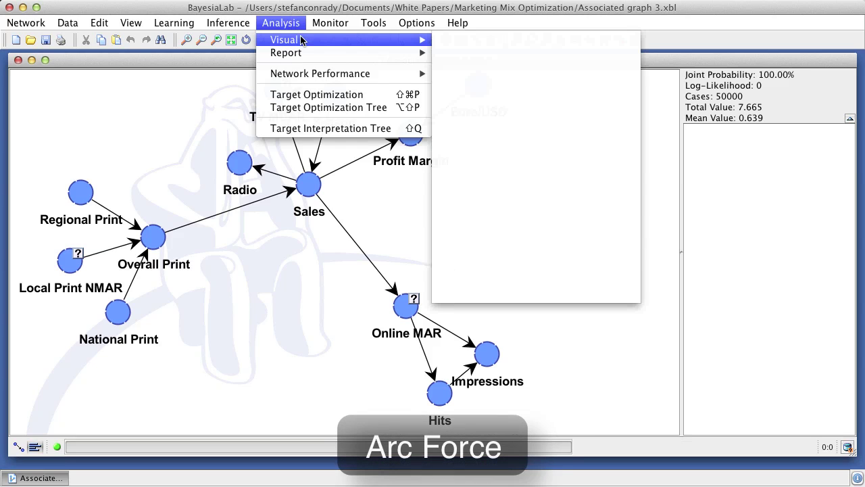
mouse_move(305, 40)
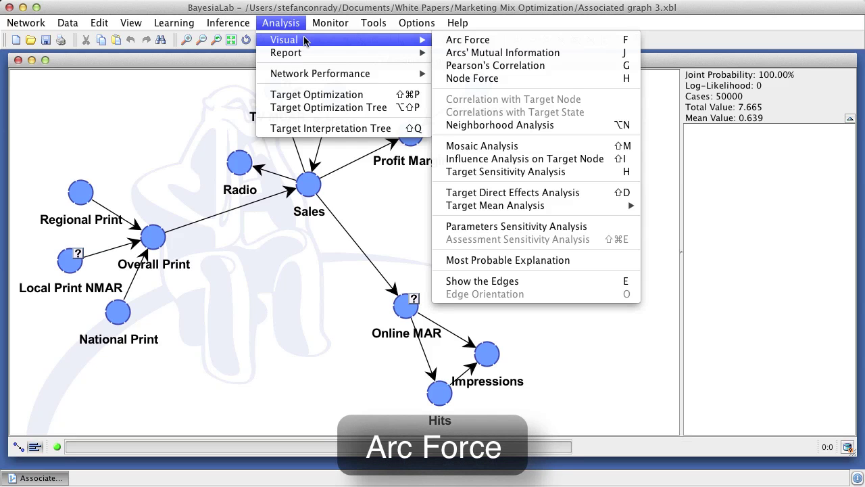
left_click(477, 42)
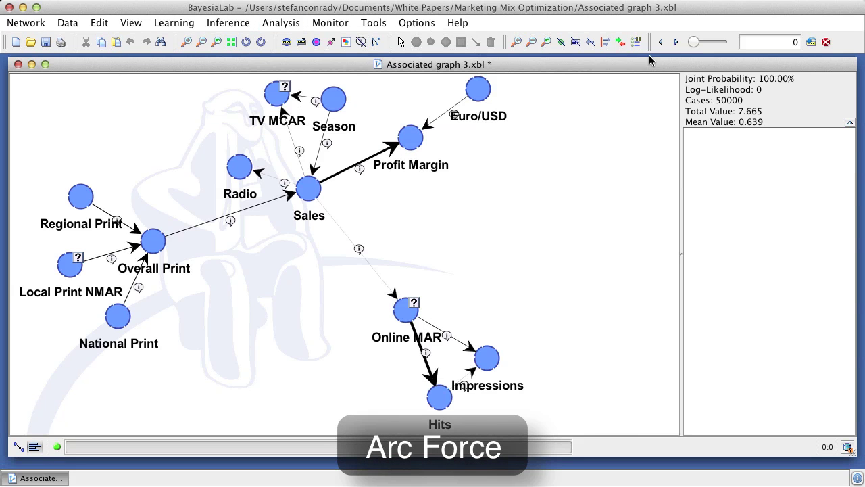
left_click_drag(696, 43, 728, 42)
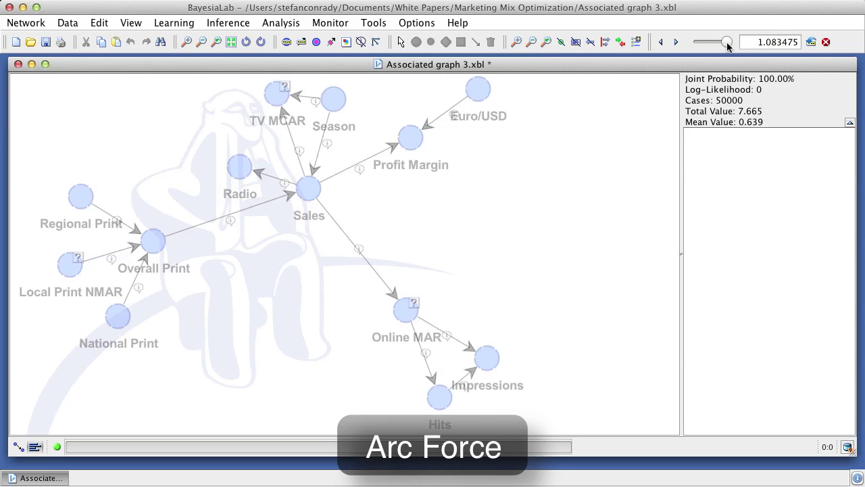
Lower the Arc Force threshold step by step down to TV MCAR, then exit Arc Force
left_click(661, 42)
left_click(661, 42)
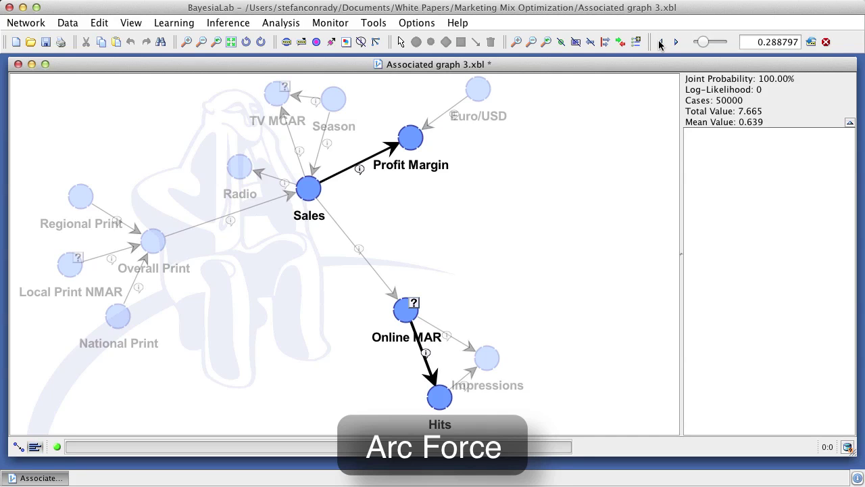
left_click(661, 42)
left_click(661, 42)
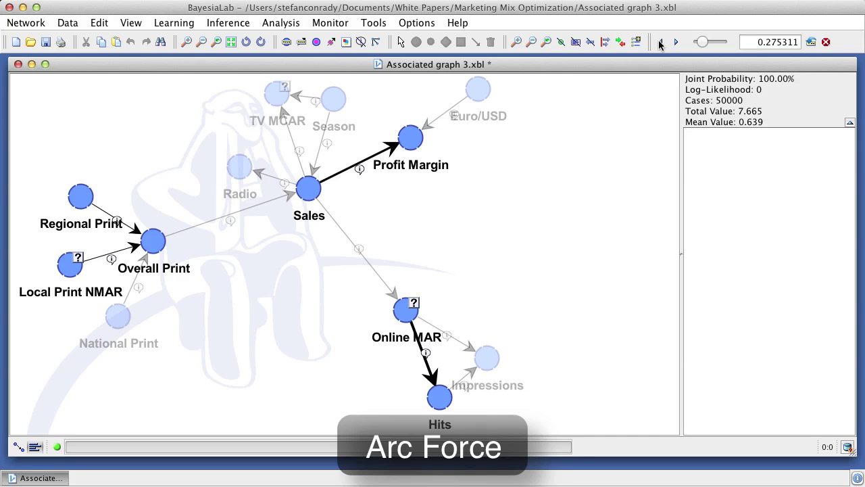
left_click(661, 42)
left_click(661, 42)
left_click(661, 42)
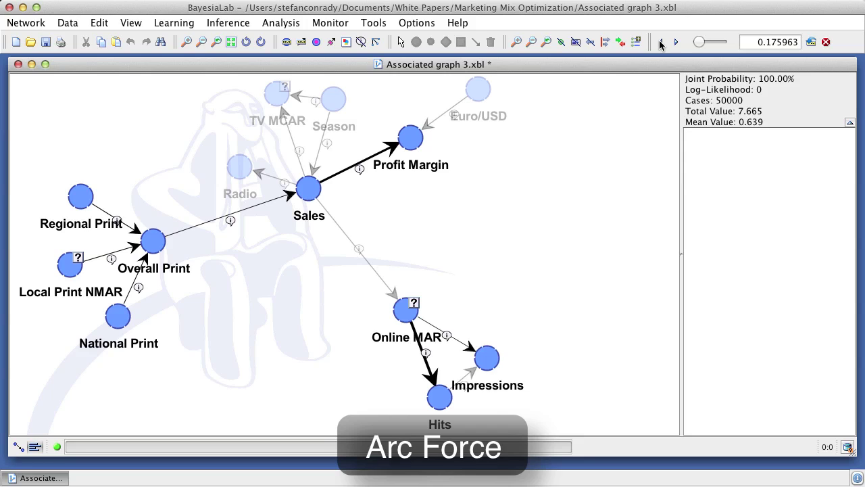
left_click(661, 42)
left_click(661, 42)
left_click(661, 42)
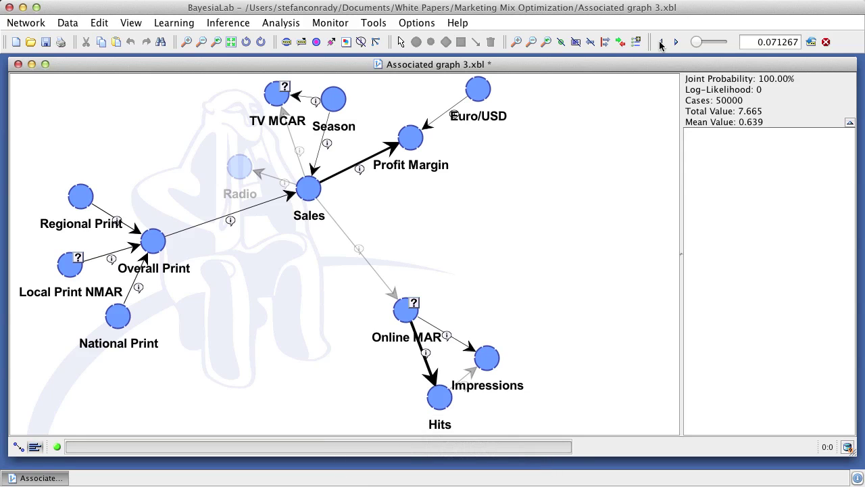
key("Escape")
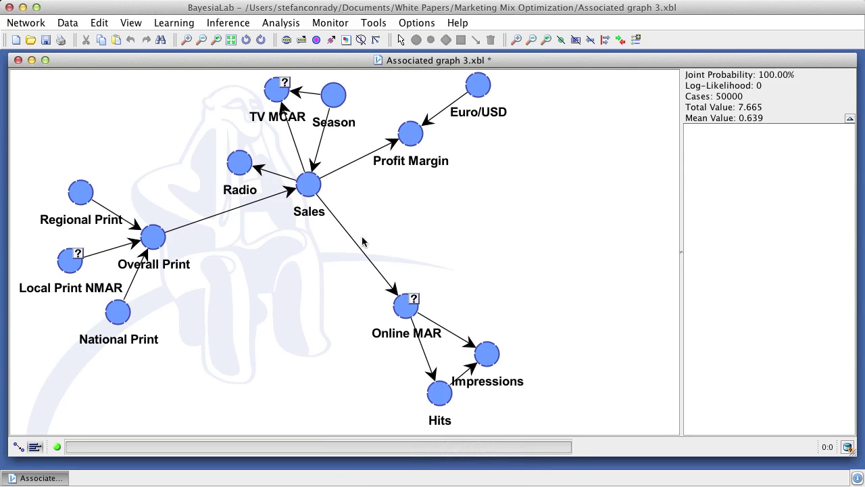
Add distribution monitors for Sales and Profit Margin
left_click(311, 190)
double_click(311, 191)
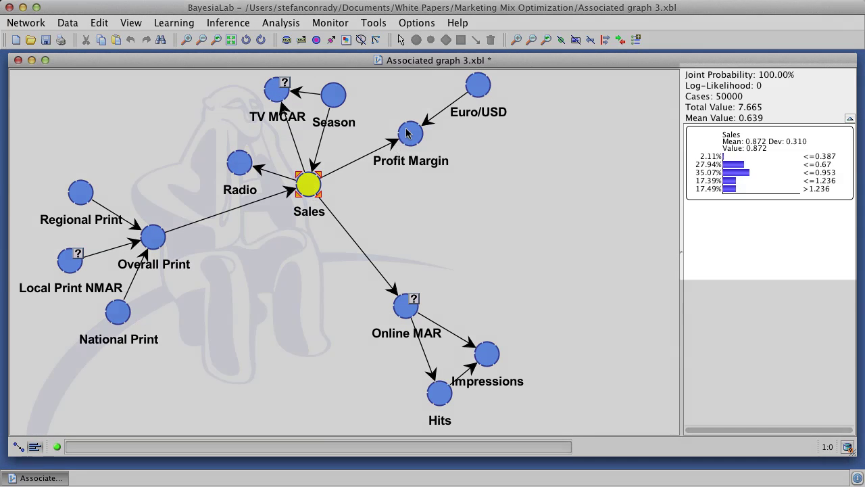
left_click(407, 132)
double_click(409, 133)
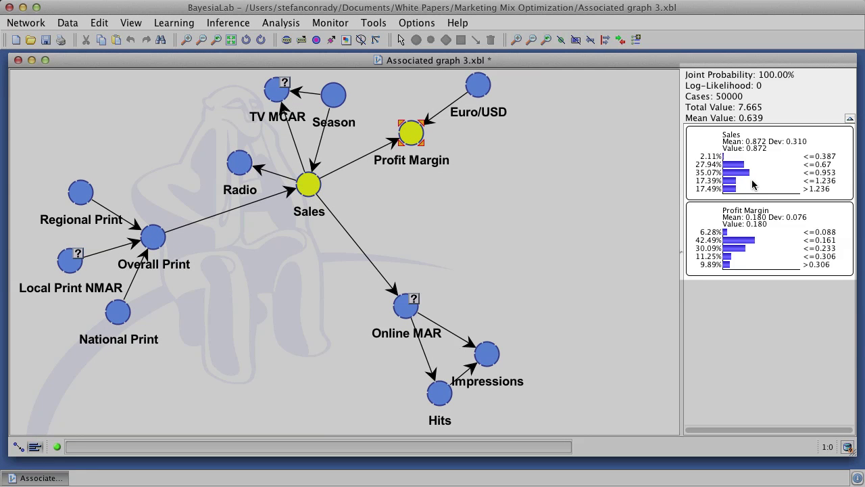
Fix Sales to each state from <=0.387 to >1.236, watching Profit Margin shift
double_click(732, 157)
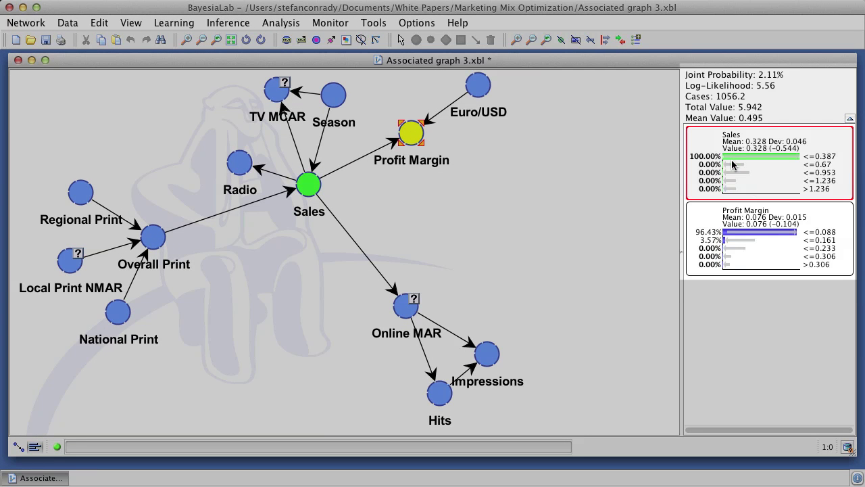
double_click(733, 165)
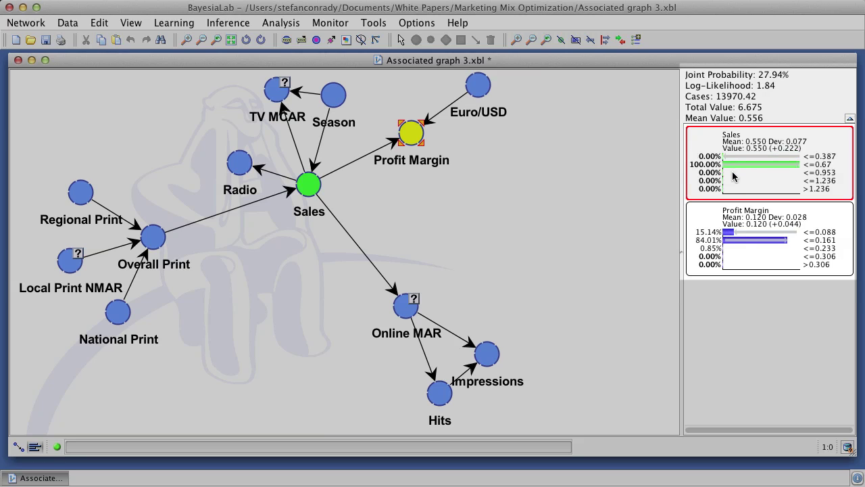
double_click(733, 172)
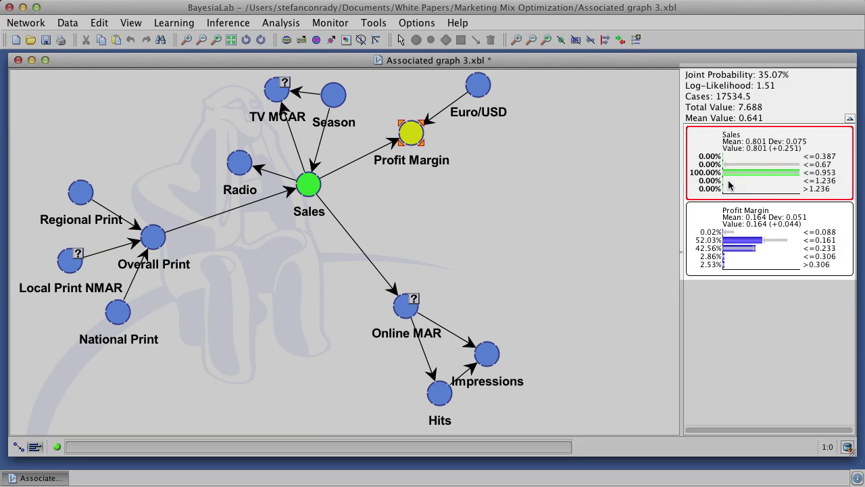
double_click(728, 180)
double_click(728, 190)
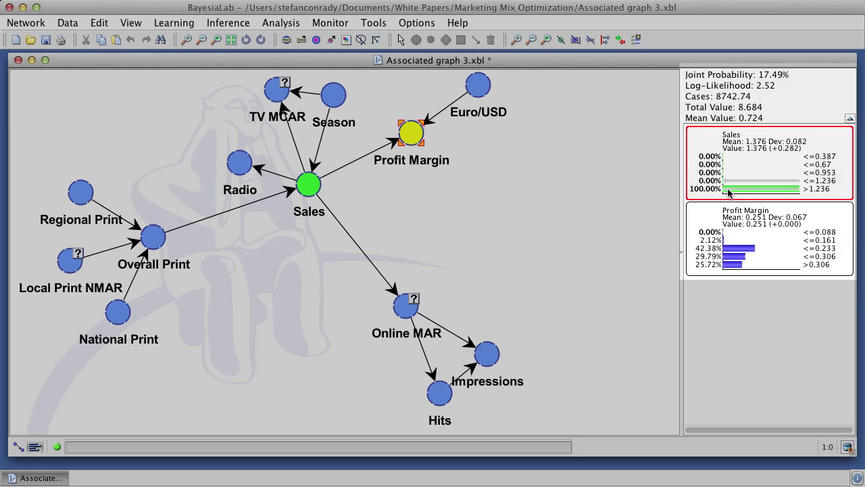
right_click(737, 164)
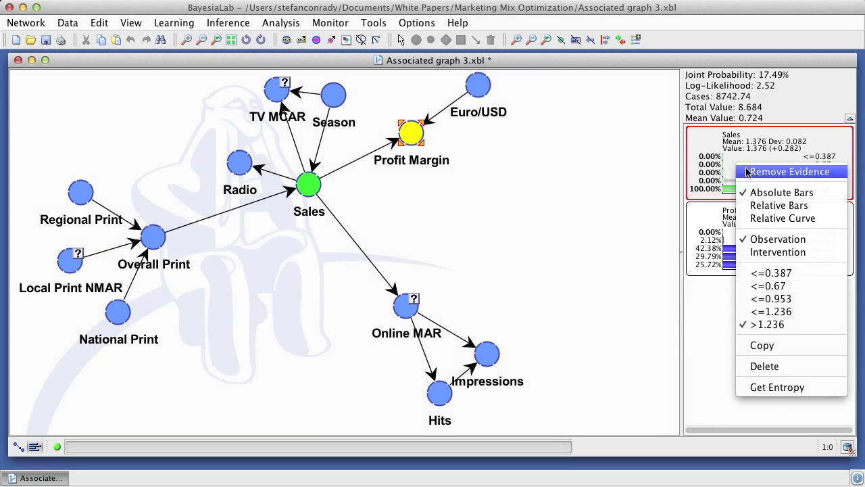
Clear the Sales evidence and show the Standard Target Mean Analysis delta-mean sensitivity chart
left_click(784, 172)
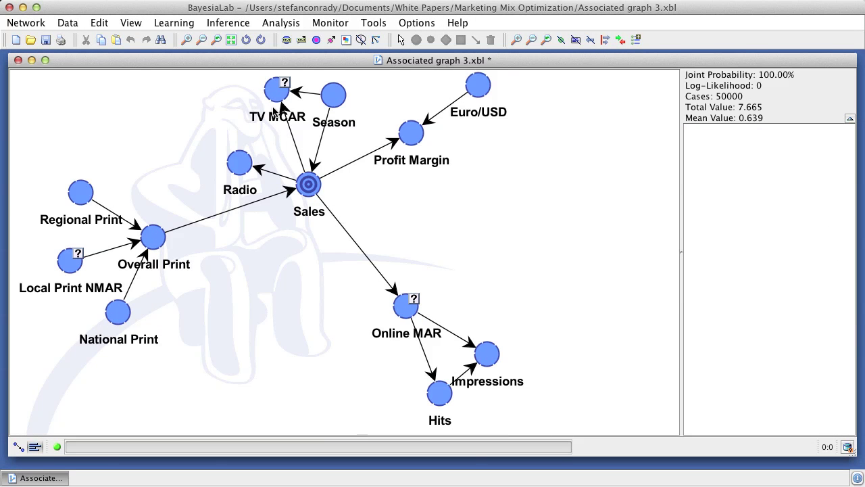
left_click(272, 24)
mouse_move(304, 41)
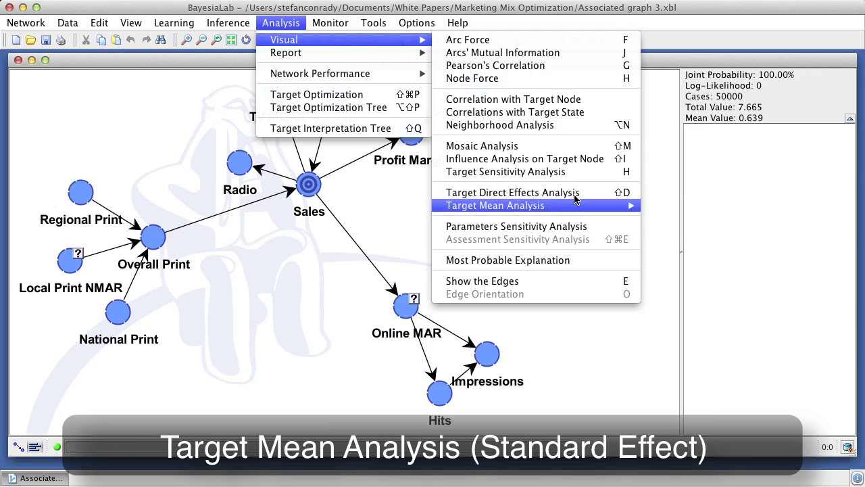
mouse_move(592, 206)
left_click(661, 210)
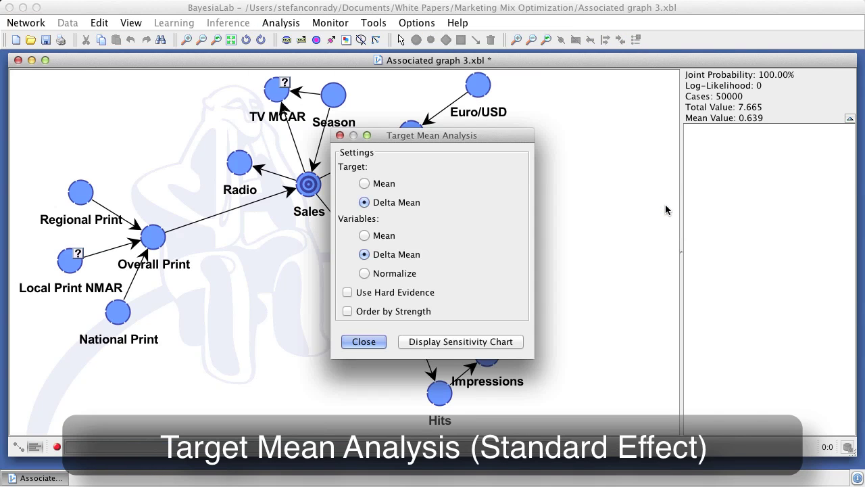
left_click_drag(498, 139, 346, 13)
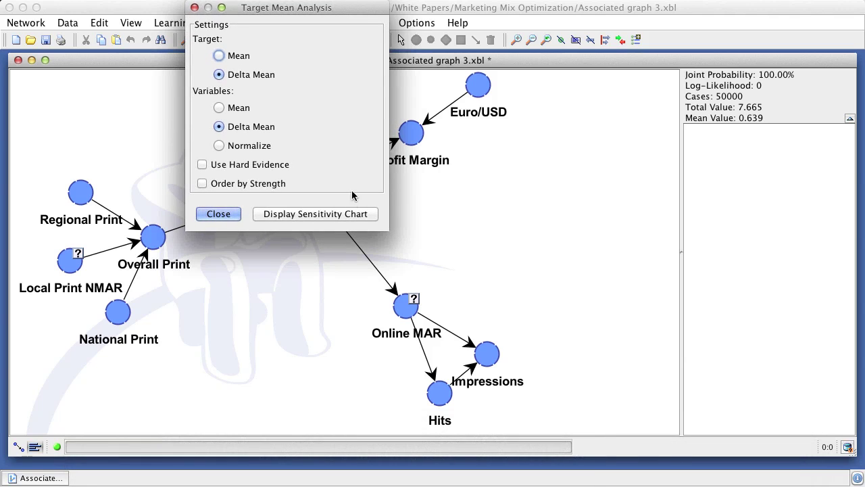
left_click(350, 213)
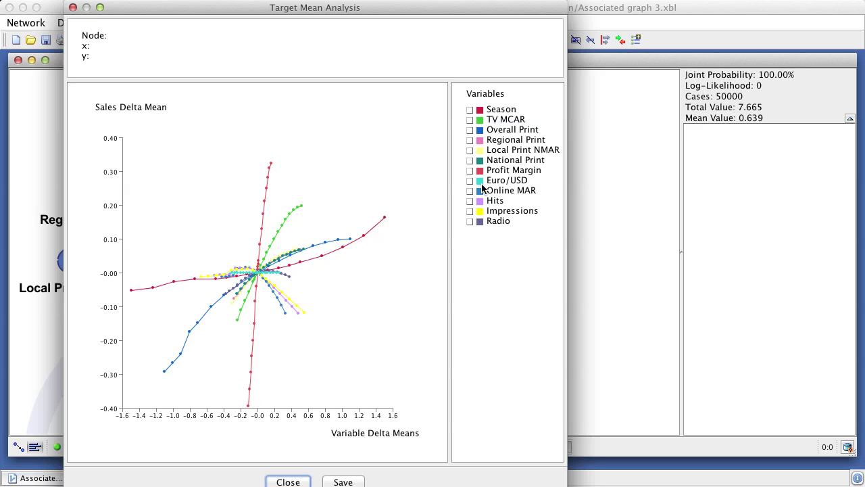
Redisplay the sensitivity chart and zoom into the curves near the origin
left_click(287, 482)
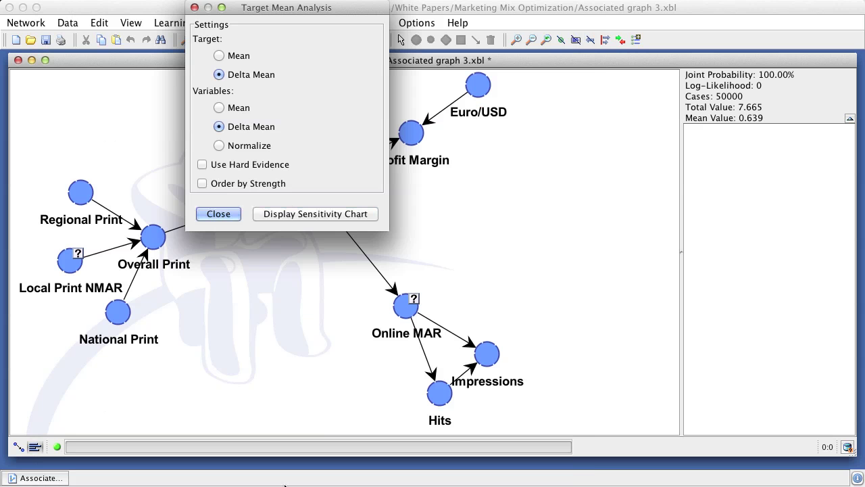
left_click(314, 213)
left_click_drag(170, 194, 353, 361)
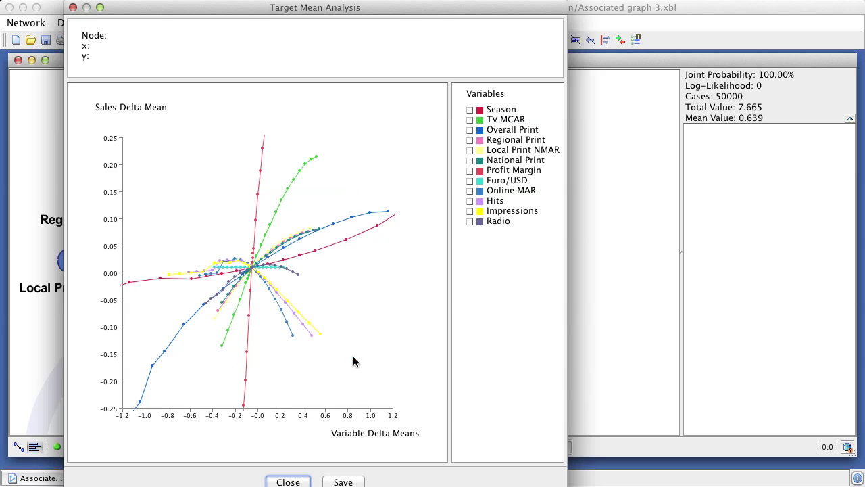
left_click_drag(210, 206, 320, 325)
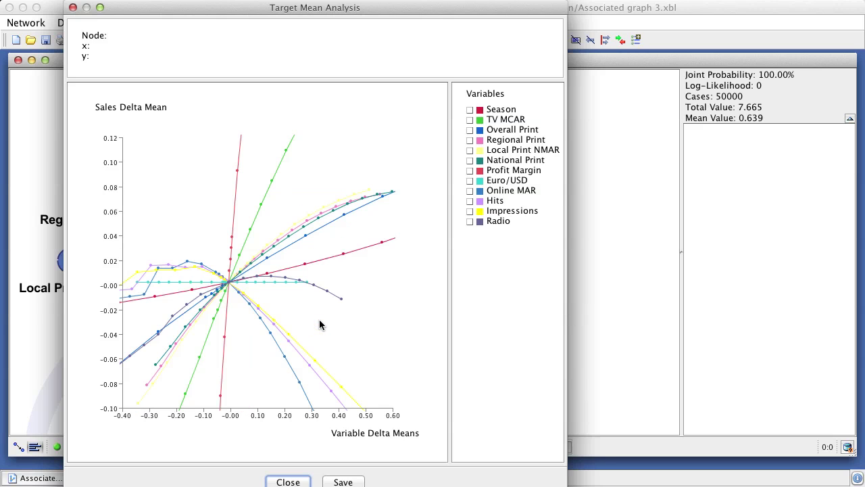
left_click(288, 482)
Redisplay the chart with only the TV MCAR curve and zoom in on it
left_click(314, 214)
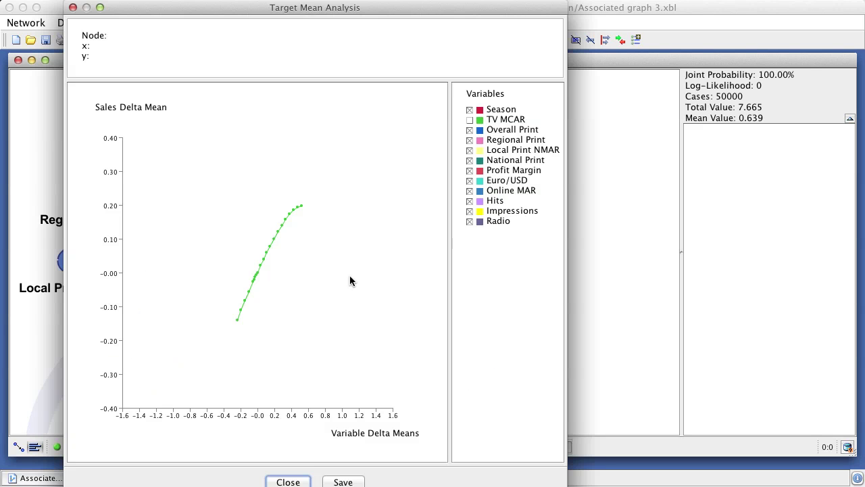
left_click_drag(210, 195, 347, 336)
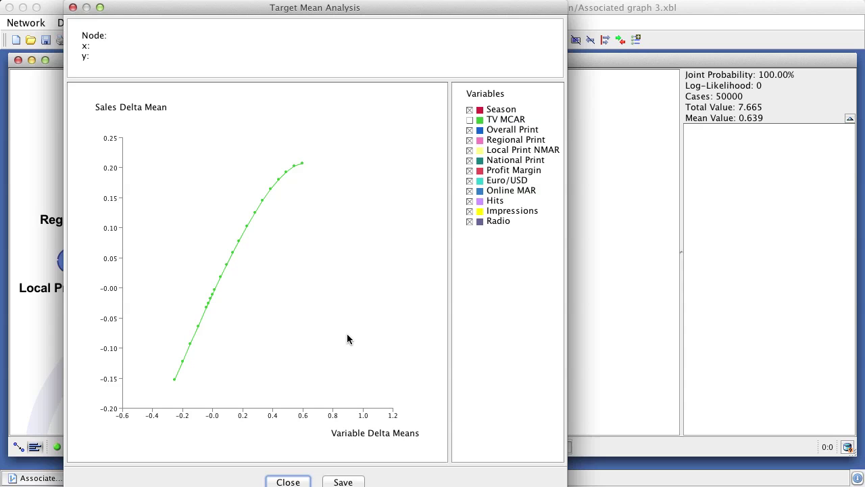
left_click(288, 482)
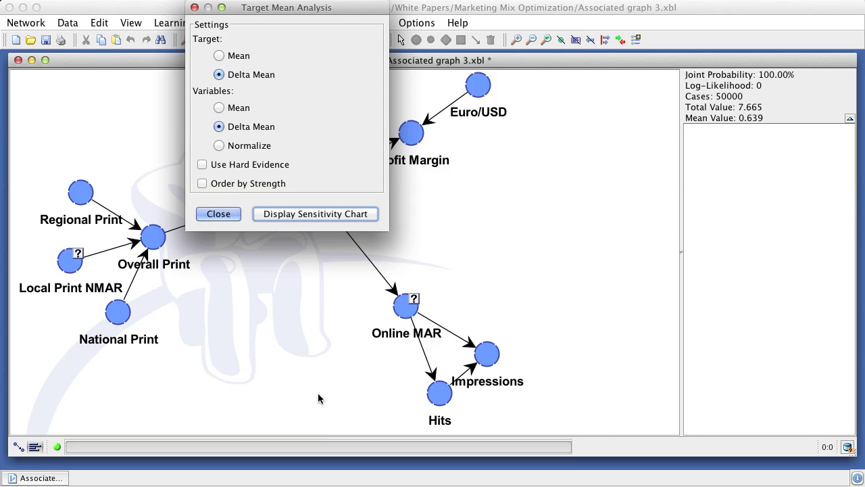
Run the Direct Effects Target Mean Analysis, show its sensitivity chart, and zoom into the centre
key("Return")
left_click(273, 25)
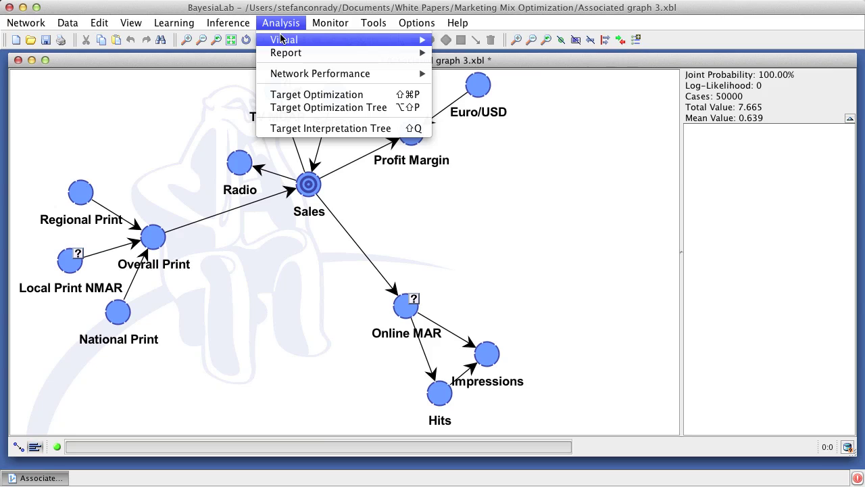
mouse_move(283, 39)
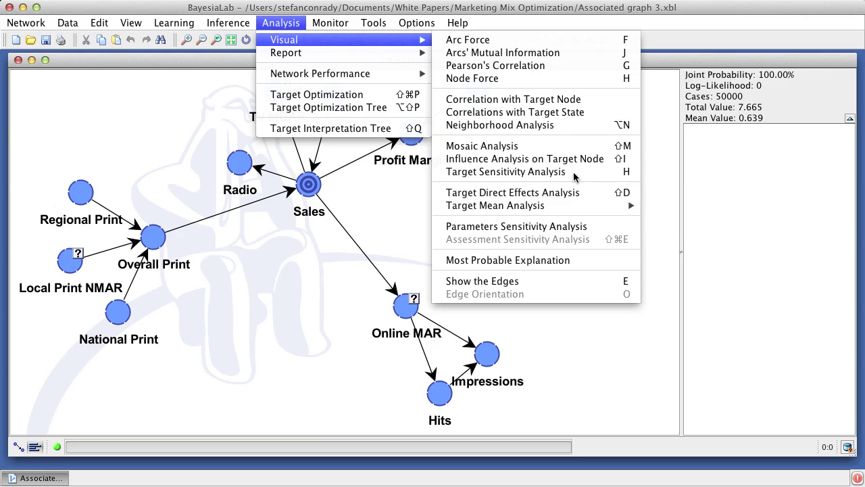
mouse_move(581, 205)
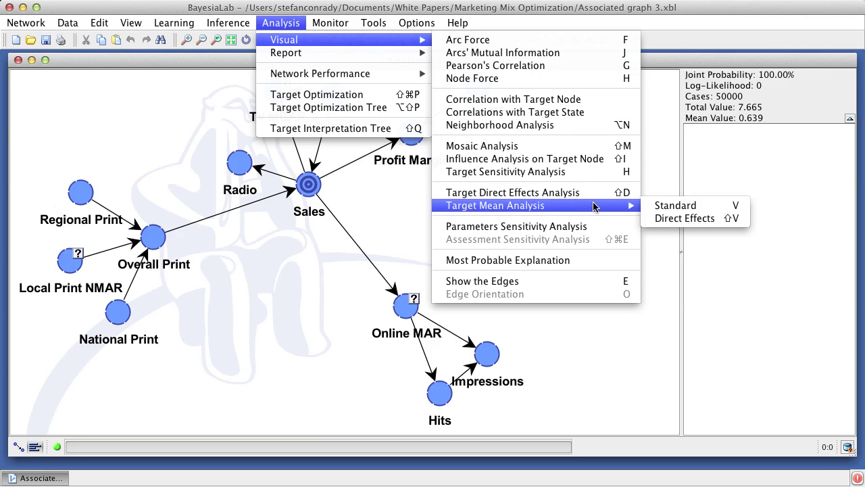
left_click(700, 217)
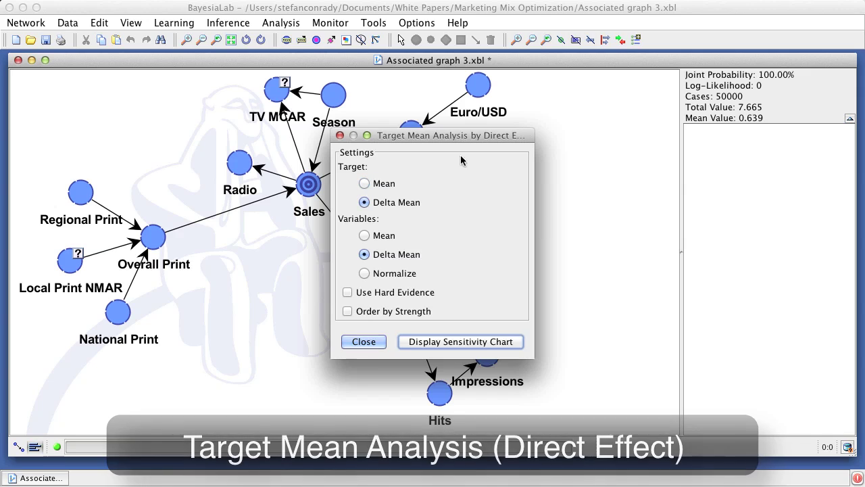
left_click_drag(435, 138, 332, 14)
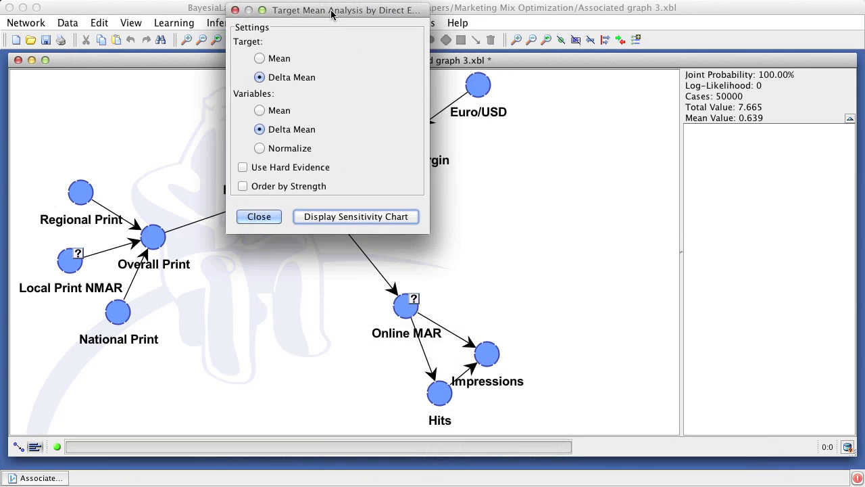
left_click(395, 216)
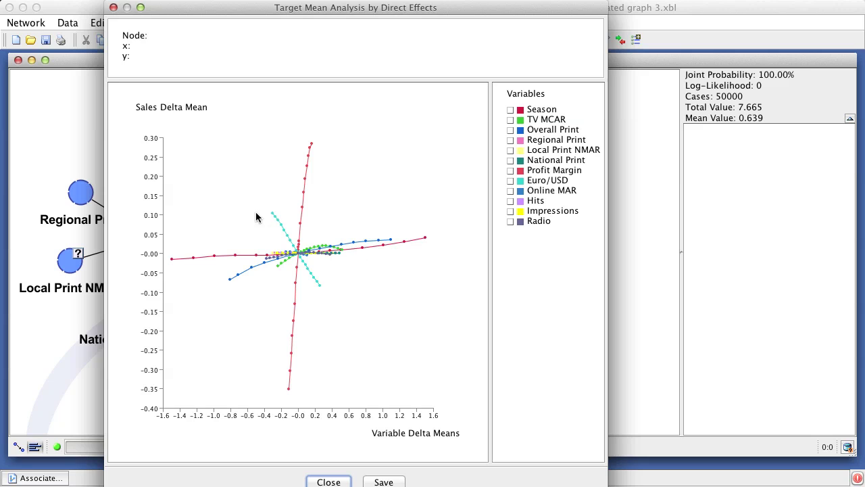
left_click_drag(251, 199, 363, 302)
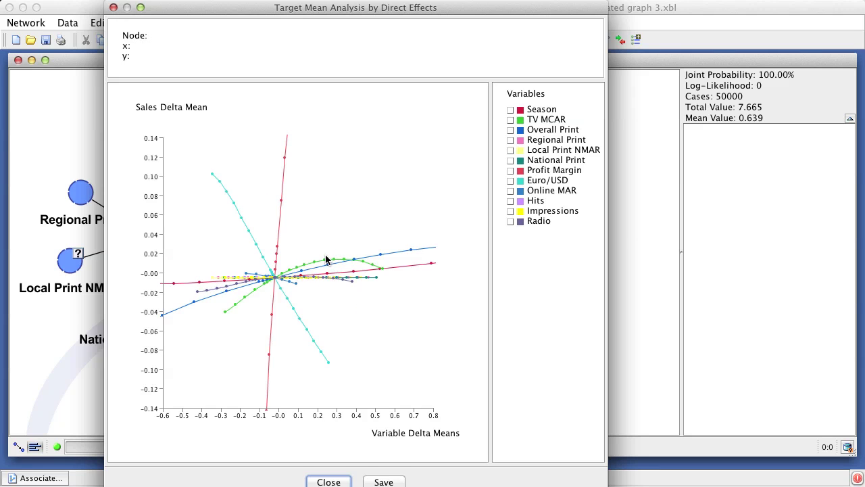
mouse_move(325, 263)
Close the direct-effects sensitivity chart window
left_click(329, 481)
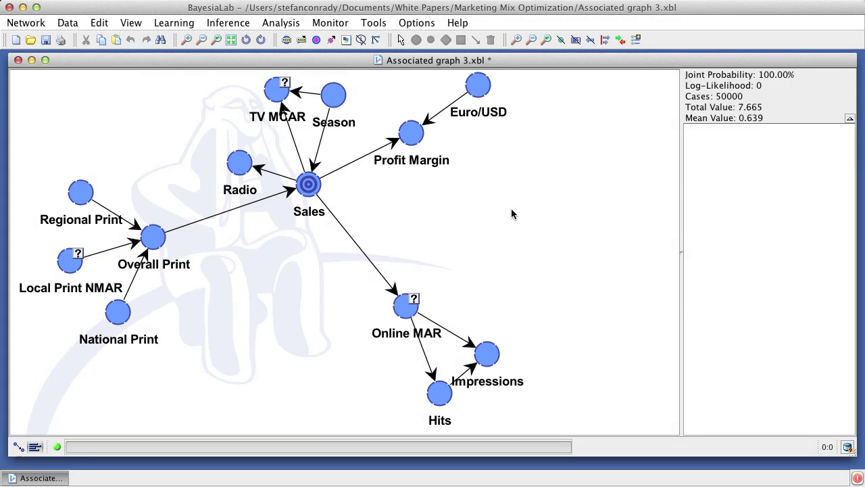
Add Euro/USD to the predefined Non_Confounder class
right_click(474, 83)
mouse_move(555, 290)
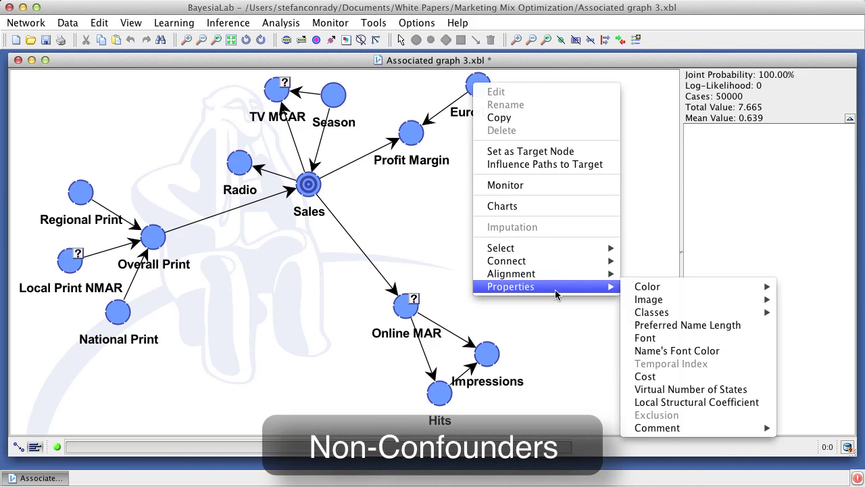
mouse_move(671, 311)
left_click(794, 311)
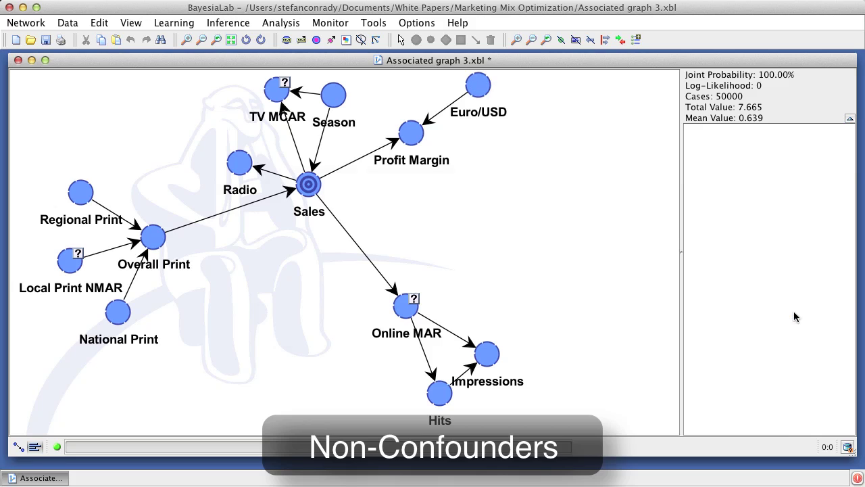
left_click(350, 235)
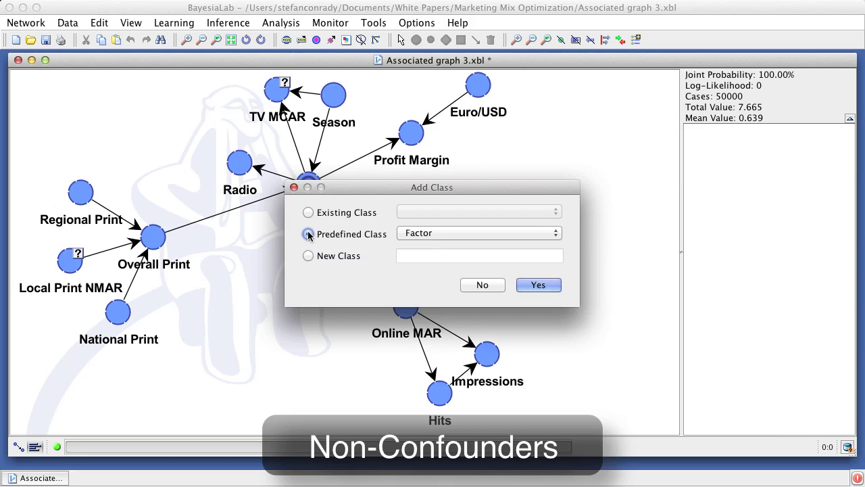
left_click(419, 233)
left_click(443, 257)
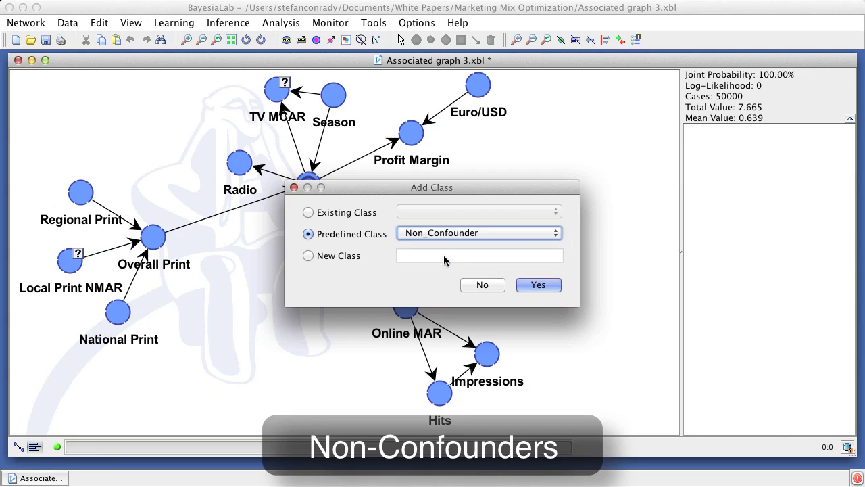
left_click(526, 283)
Add Profit Margin to the Non_Confounder class
right_click(408, 137)
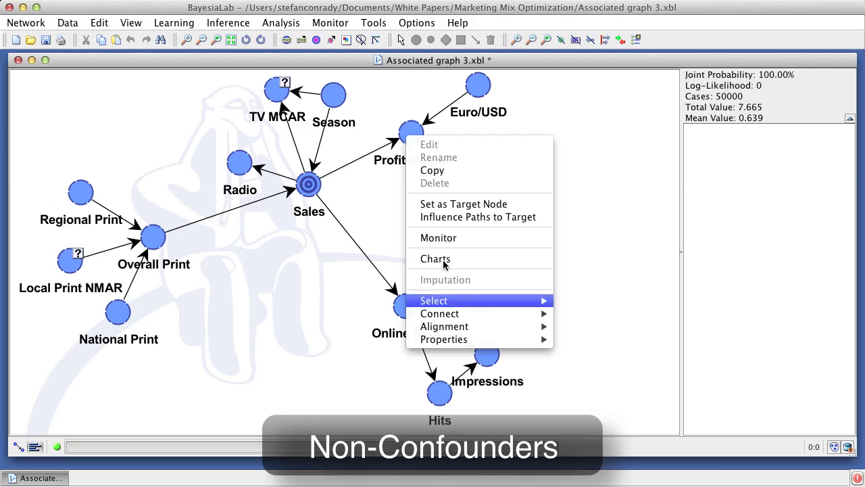
mouse_move(533, 343)
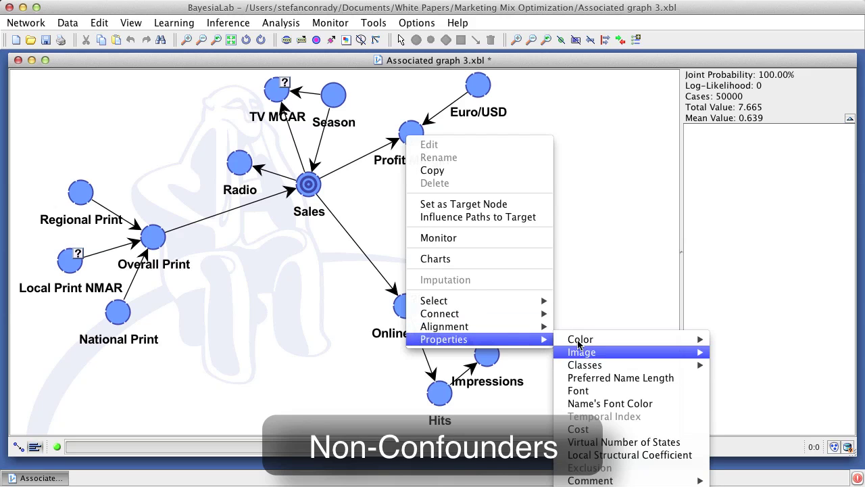
mouse_move(703, 364)
left_click(730, 365)
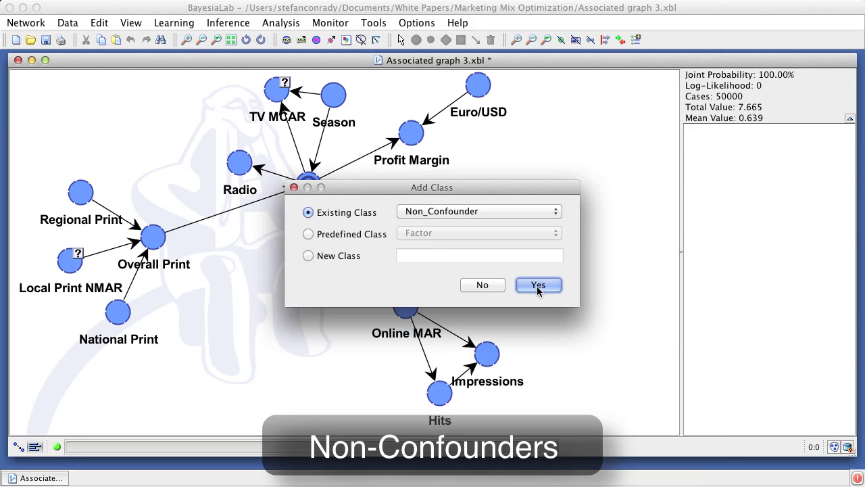
left_click(538, 286)
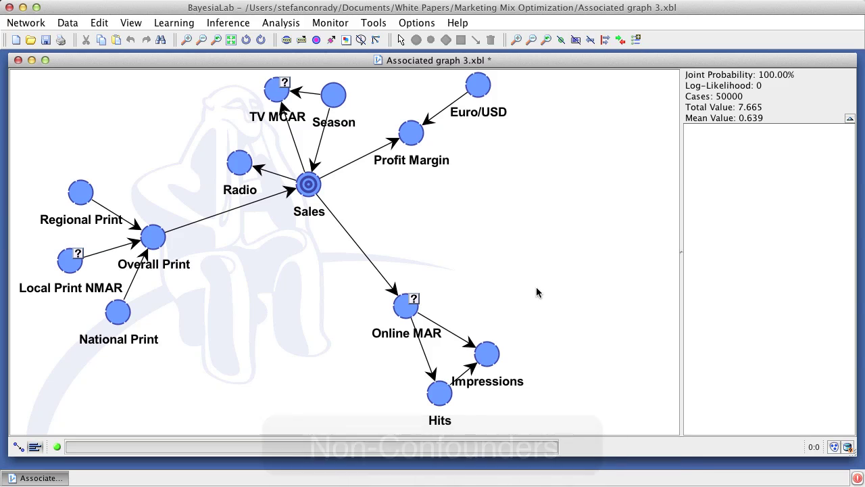
Review the Non_Confounder class membership in the class editor
right_click(468, 148)
left_click(512, 275)
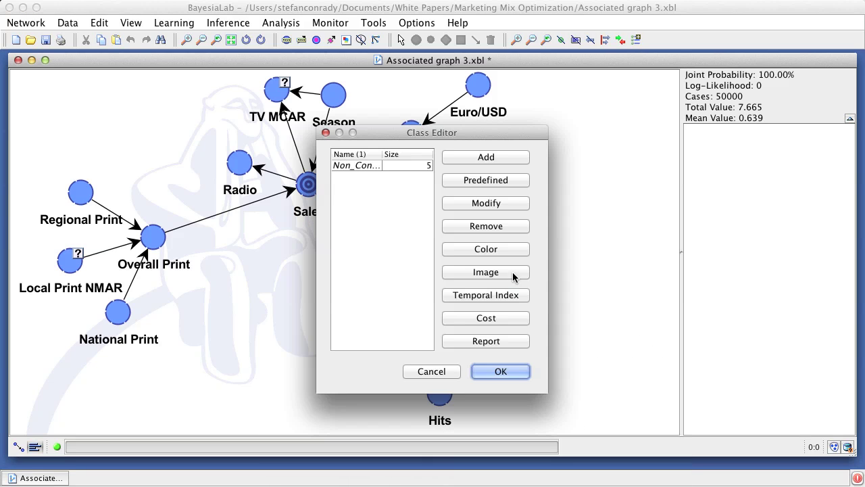
left_click(391, 167)
left_click(451, 202)
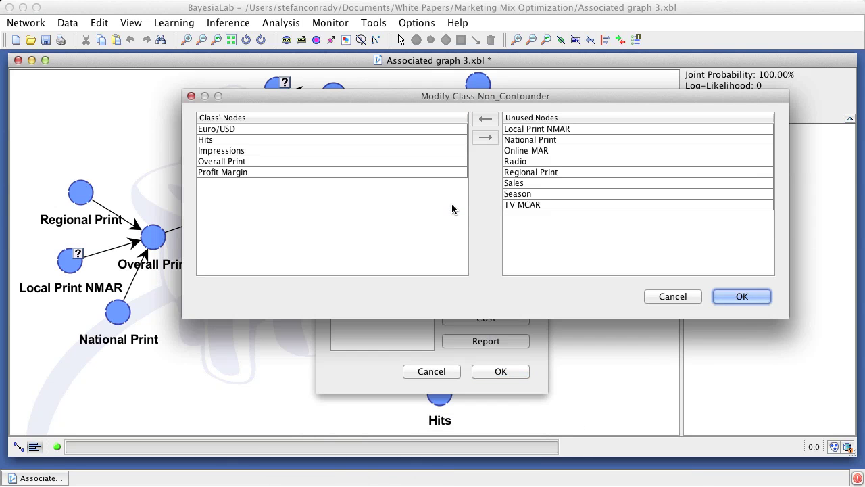
left_click(742, 296)
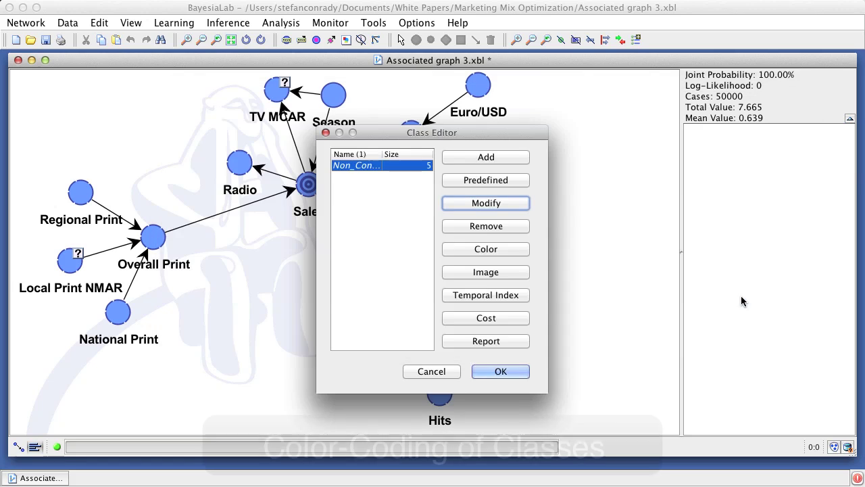
Automatically apply a distinct colour to each class and keep the changes
left_click(486, 249)
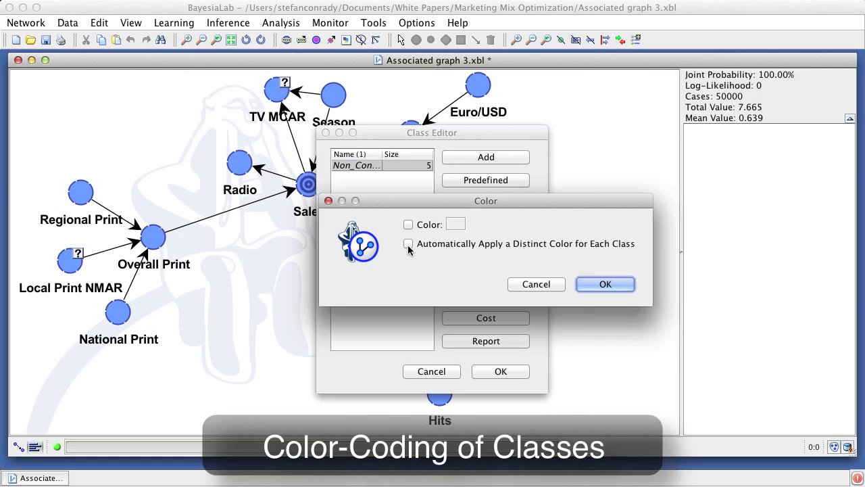
left_click(409, 243)
left_click(597, 285)
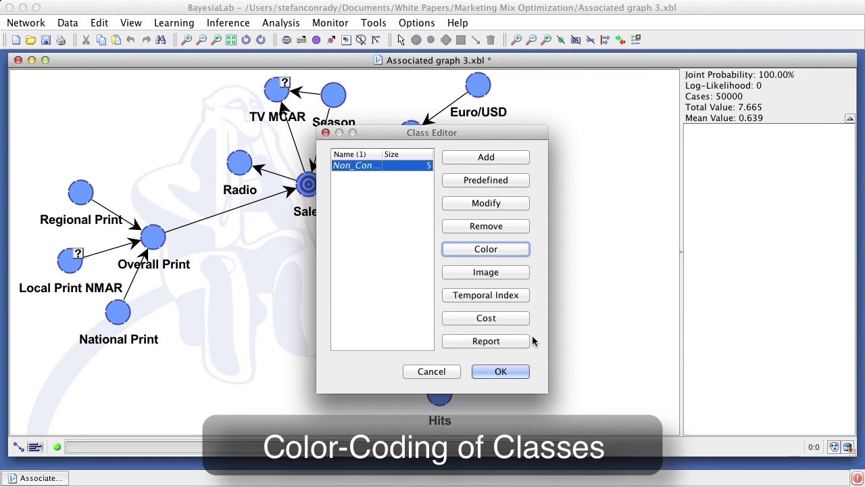
left_click(512, 371)
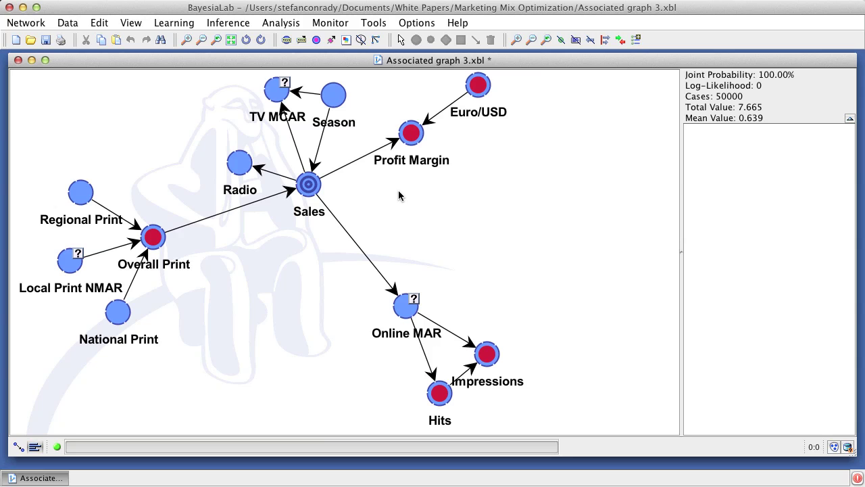
Uncheck Cost in the Season node's properties so it reads Not Observable
right_click(328, 96)
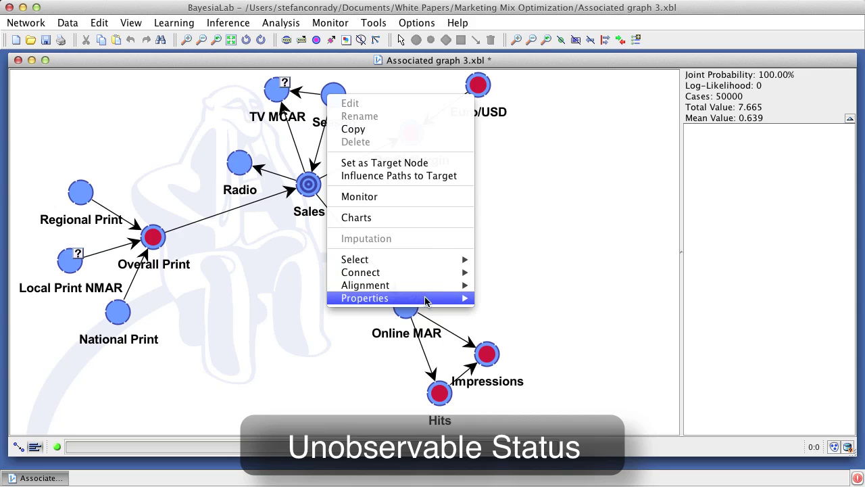
mouse_move(433, 301)
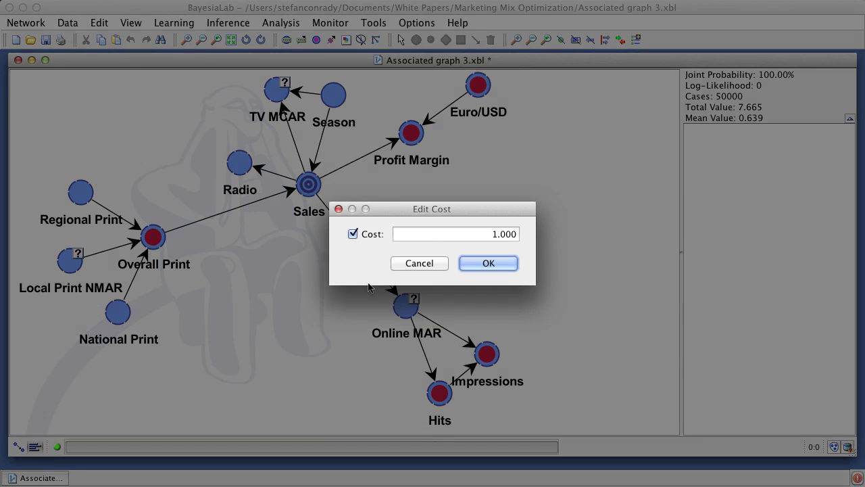
left_click(352, 234)
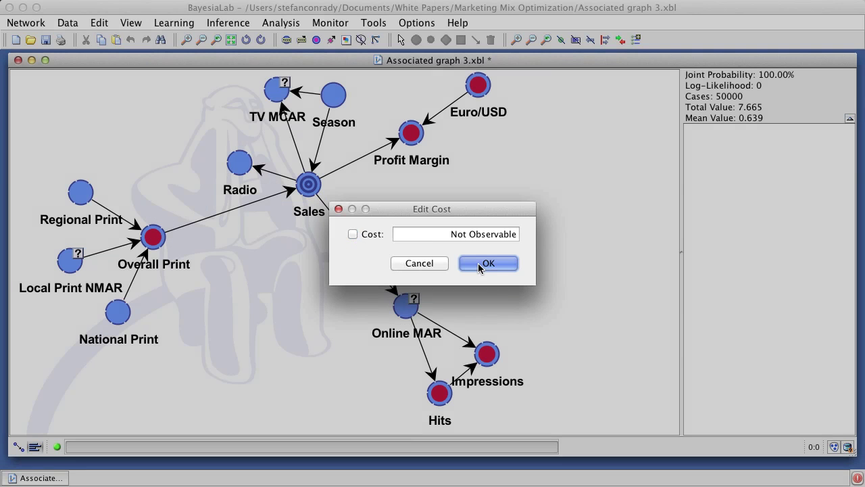
left_click(477, 263)
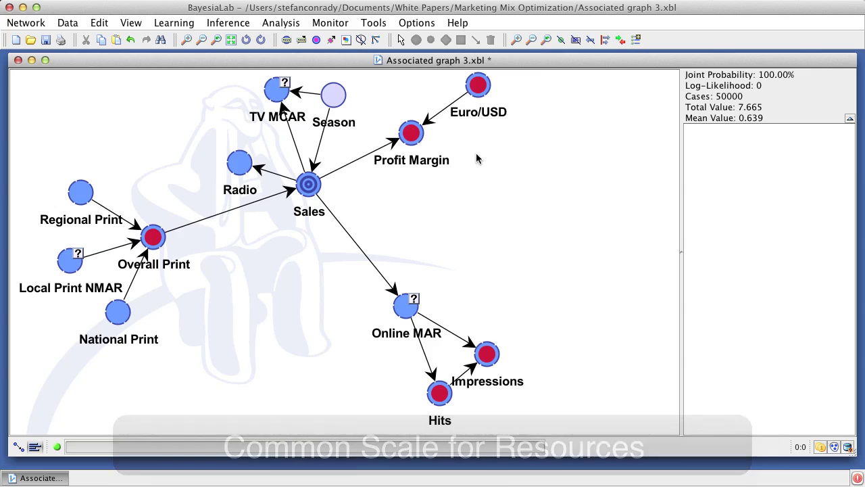
In the Cost Editor, give TV MCAR 1000000, National Print/Online MAR 100000, Radio/Regional Print 10000, Local Print NMAR 1000
right_click(475, 159)
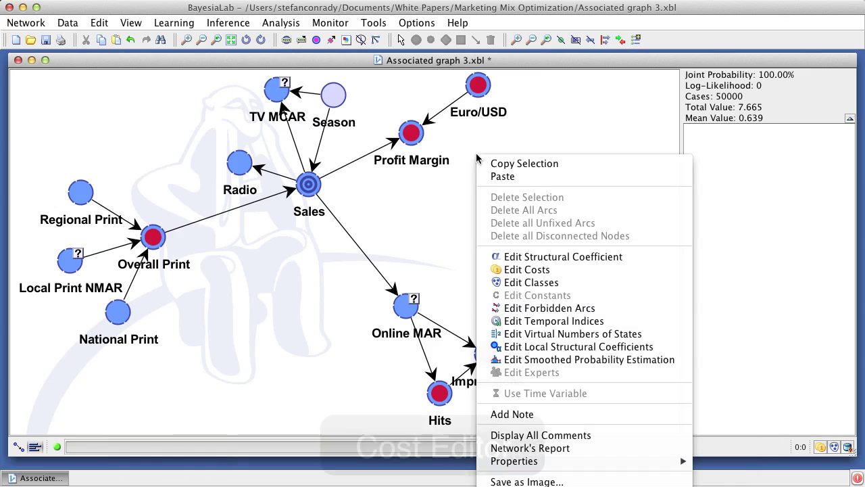
left_click(519, 271)
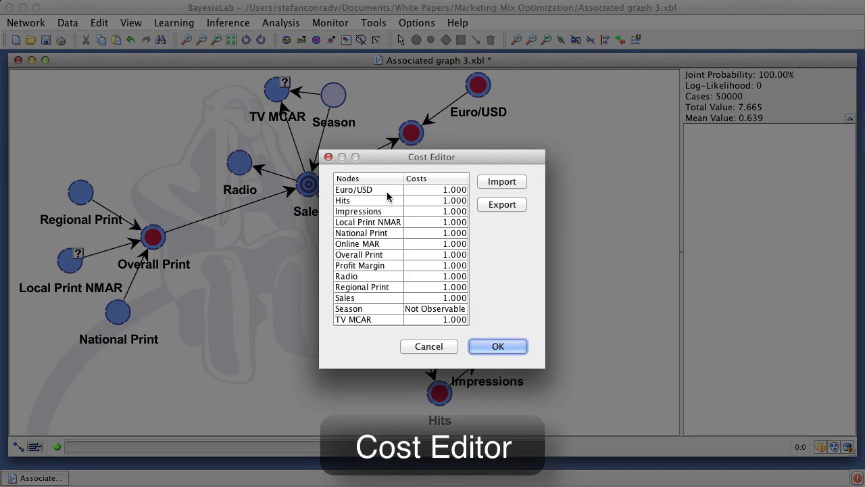
left_click(387, 192)
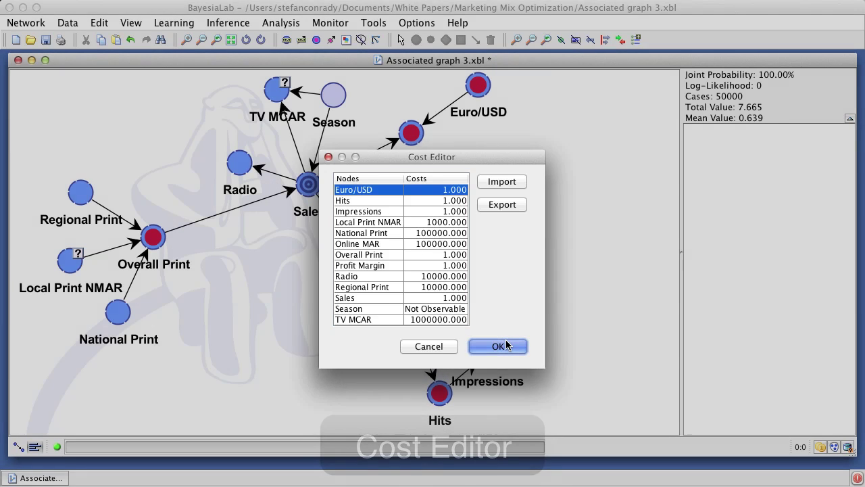
left_click(504, 345)
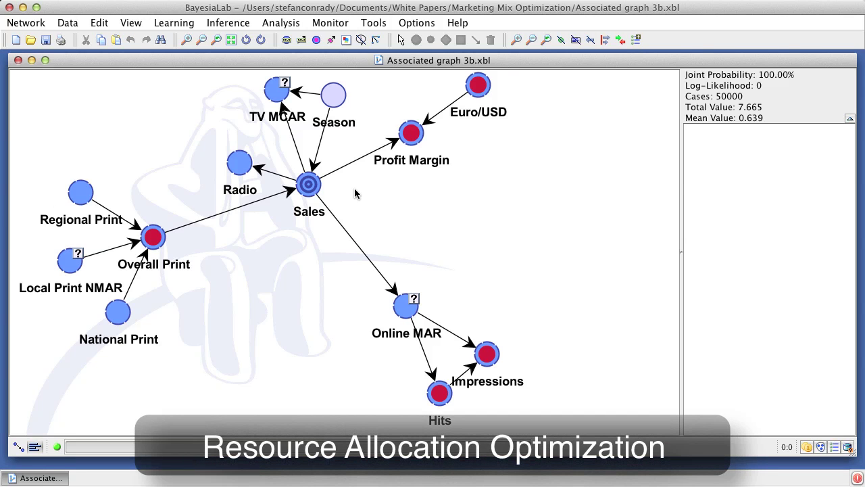
left_click(288, 25)
mouse_move(331, 54)
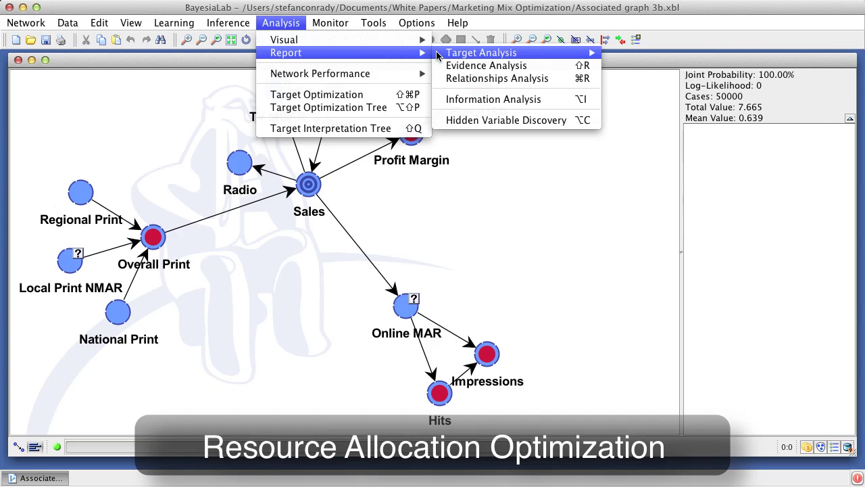
mouse_move(473, 54)
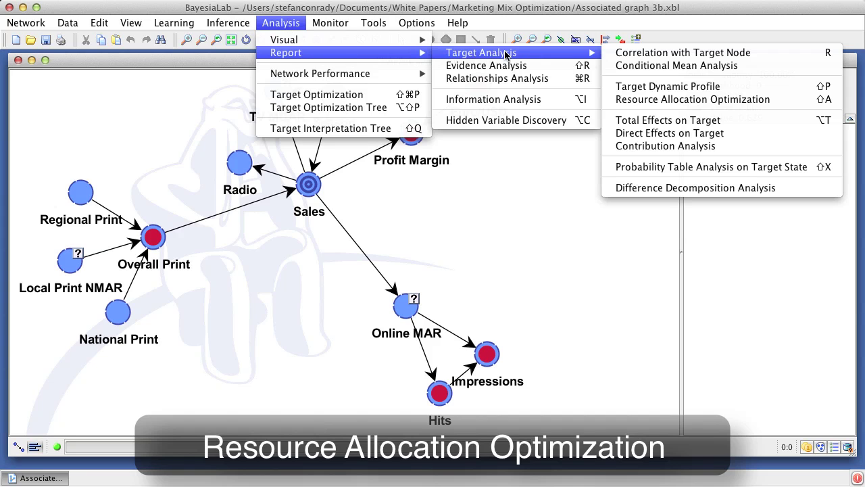
left_click(709, 99)
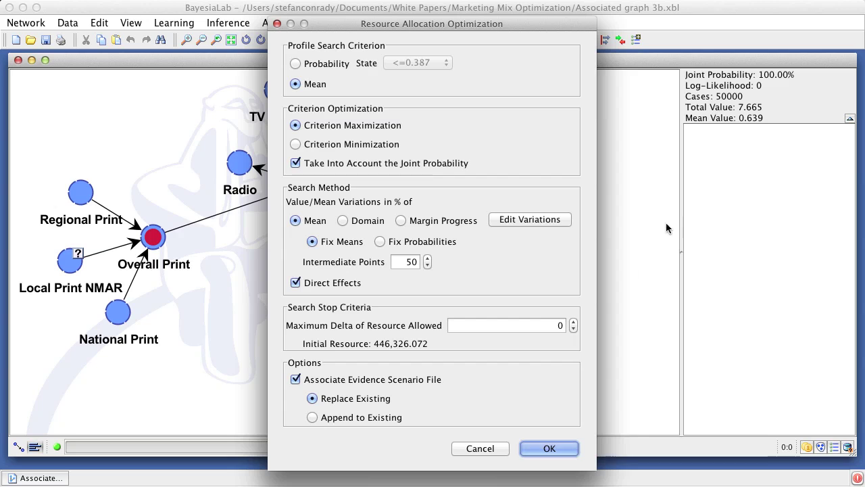
left_click(541, 448)
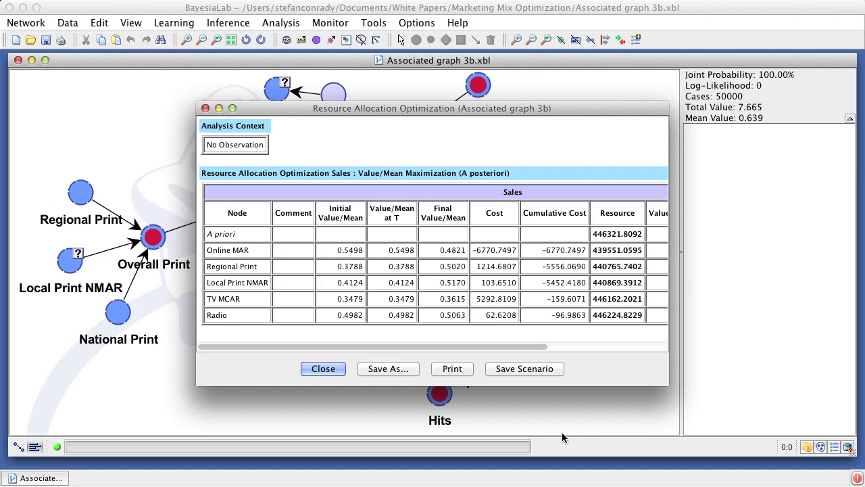
left_click_drag(668, 385, 859, 393)
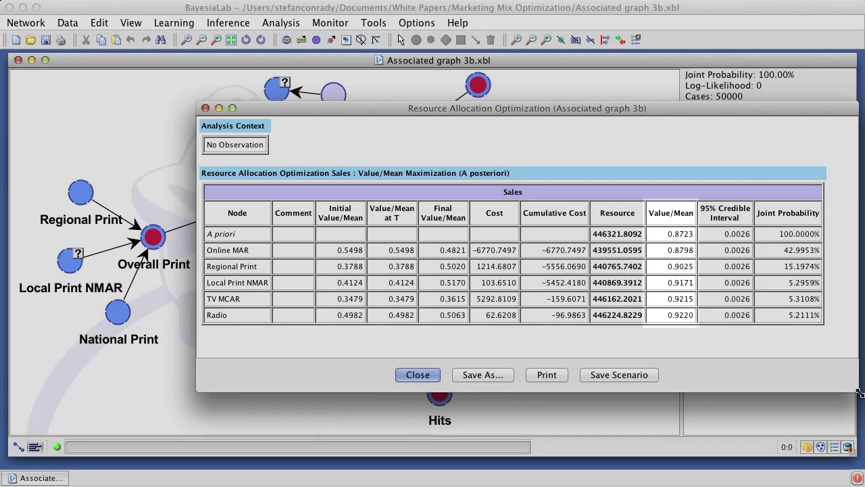
left_click(418, 374)
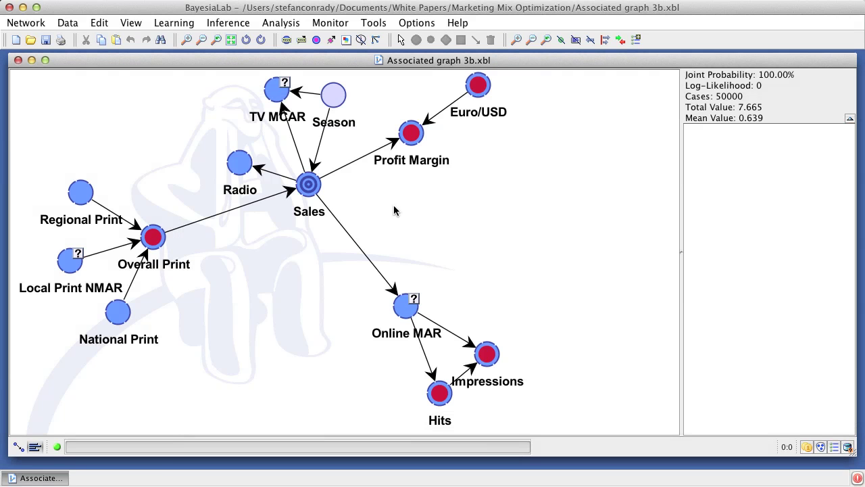
Set Maximum Delta of Resource Allowed to 50000 in the Resource Allocation Optimization settings
left_click(280, 23)
mouse_move(291, 53)
mouse_move(481, 52)
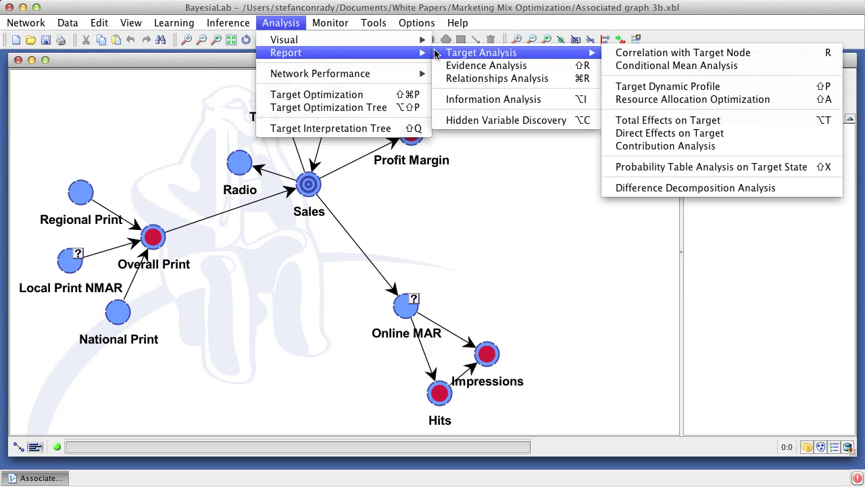
left_click(672, 99)
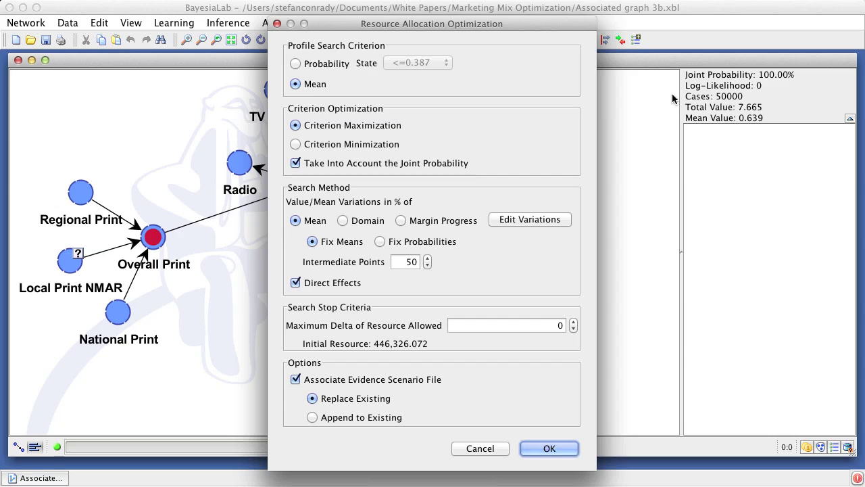
left_click(535, 325)
key("BackSpace")
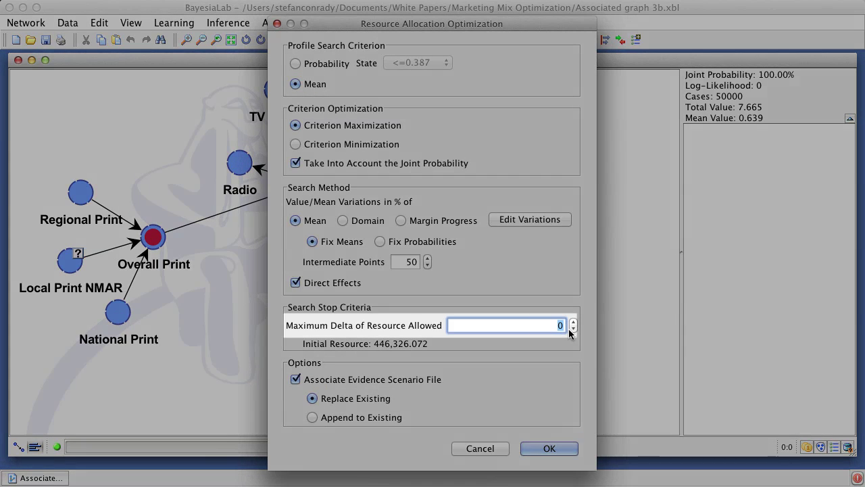
type("50000")
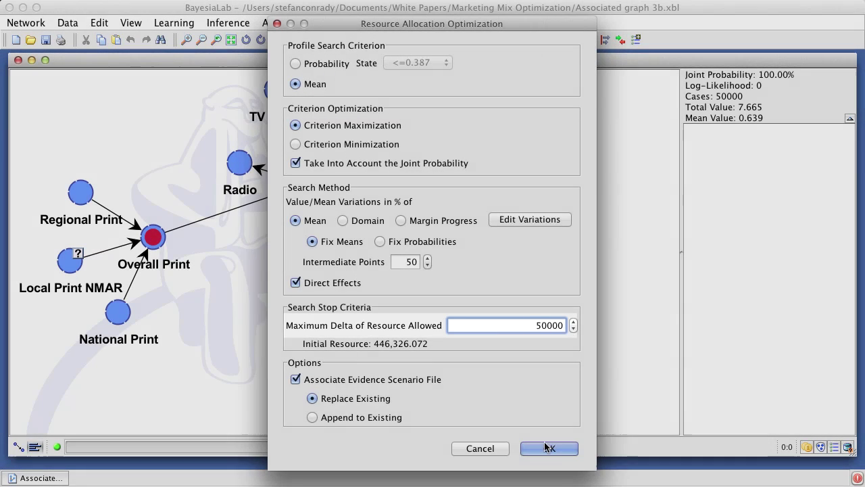
Run the optimization, widen the results window to see all columns, then close it
left_click(547, 448)
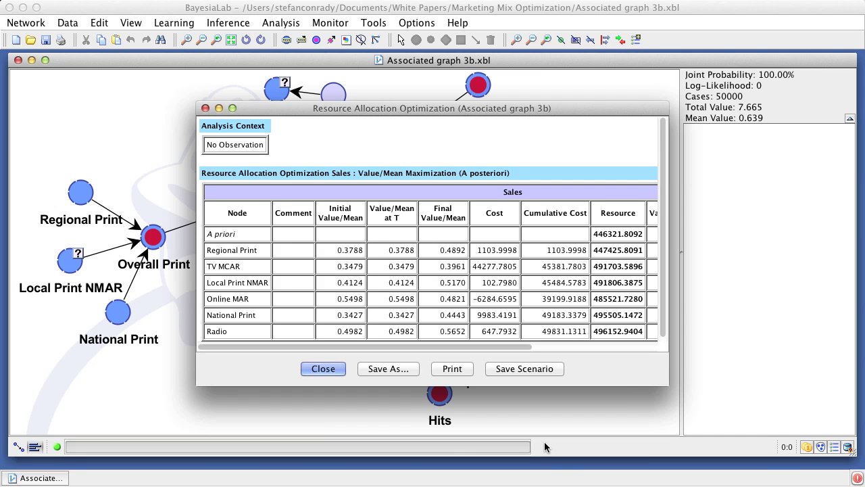
left_click_drag(663, 385, 856, 429)
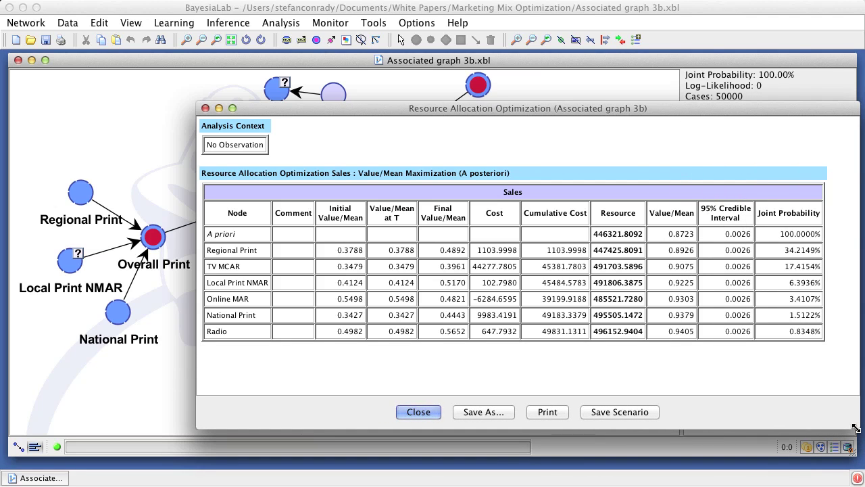
key("Return")
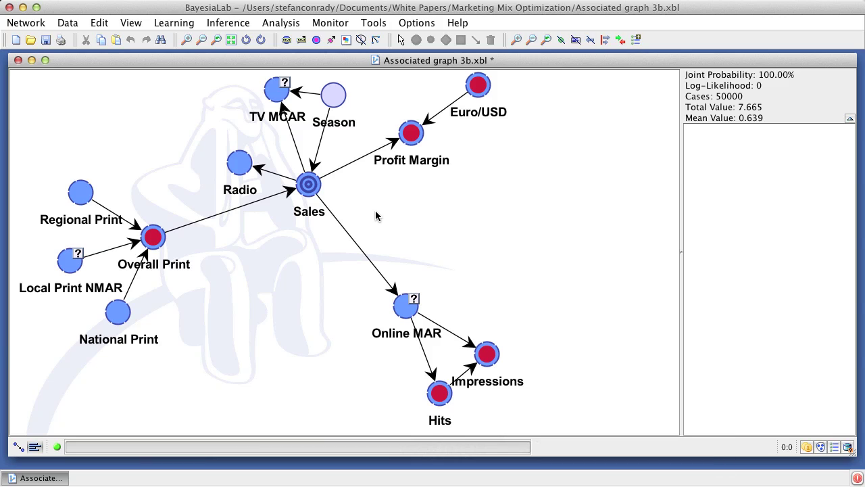
In Resource Allocation Optimization's Edit Variations, change Online MAR's variation limits so it stays fixed
left_click(269, 23)
mouse_move(318, 52)
mouse_move(456, 53)
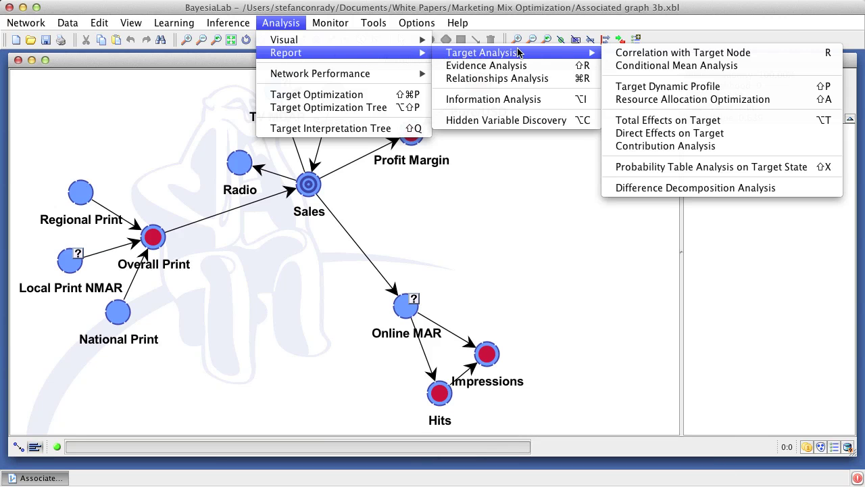
left_click(669, 99)
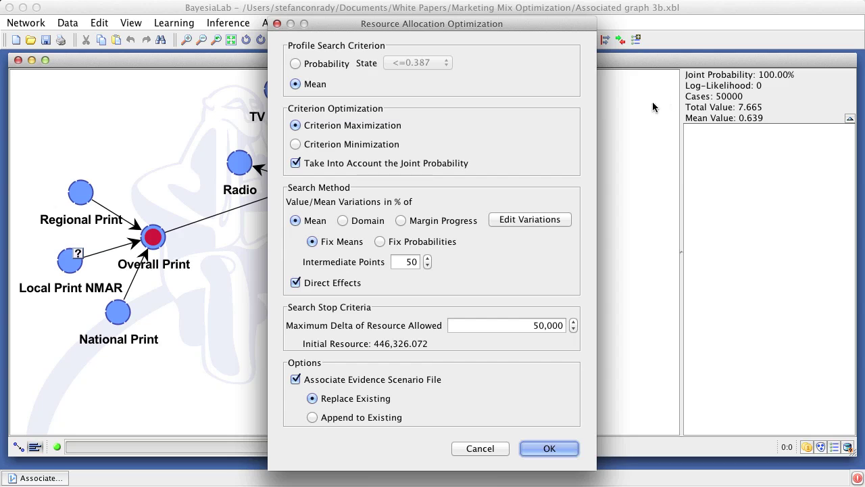
left_click(522, 222)
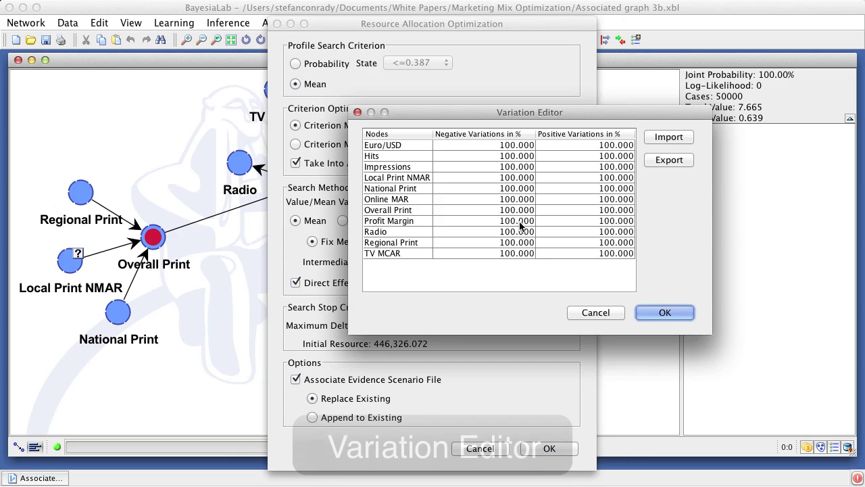
left_click(517, 199)
double_click(517, 198)
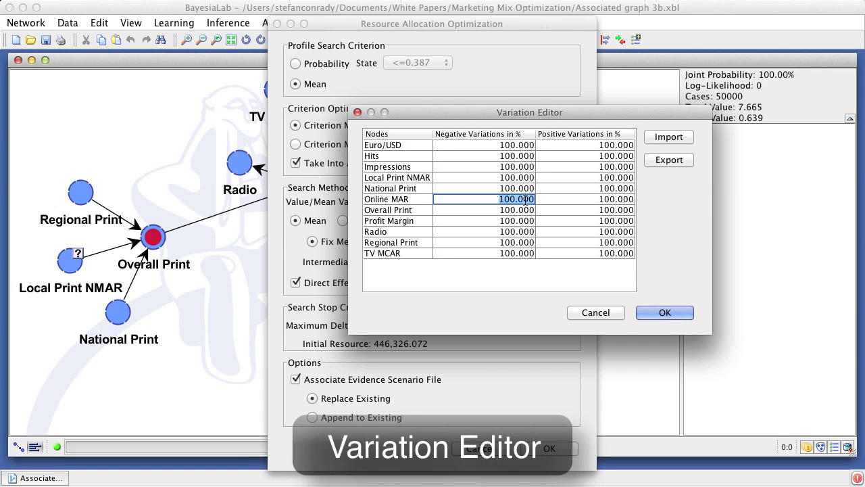
type("10")
key("Tab")
type("0")
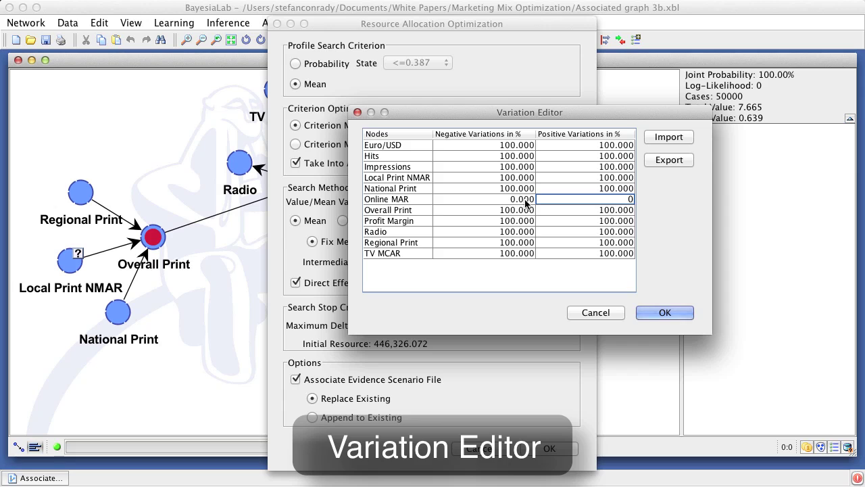
left_click(658, 312)
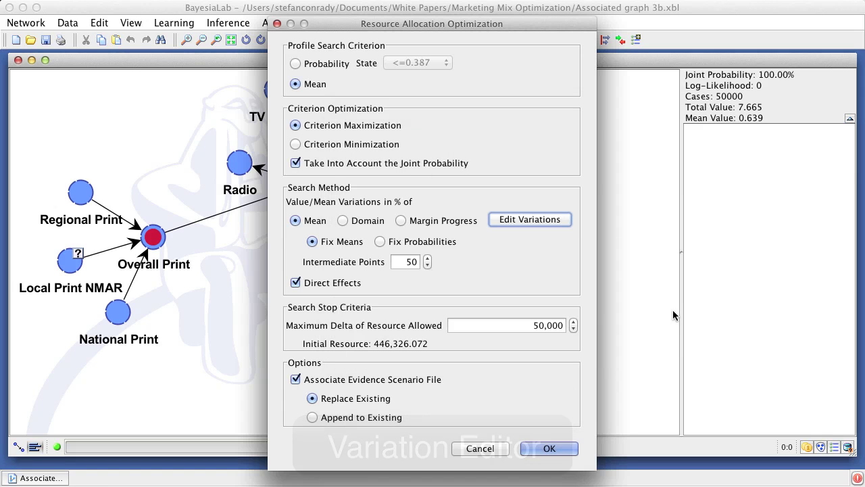
Run the optimization with Online MAR fixed and save the results report as an HTML file
left_click(548, 449)
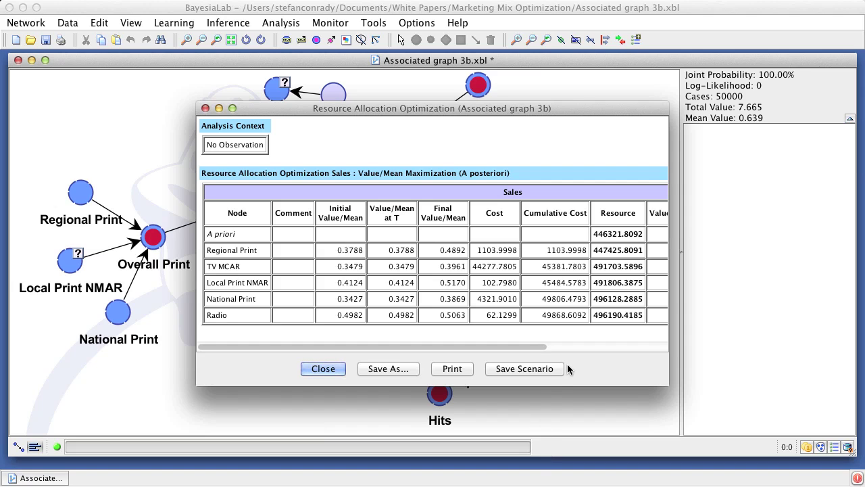
left_click_drag(662, 382, 835, 400)
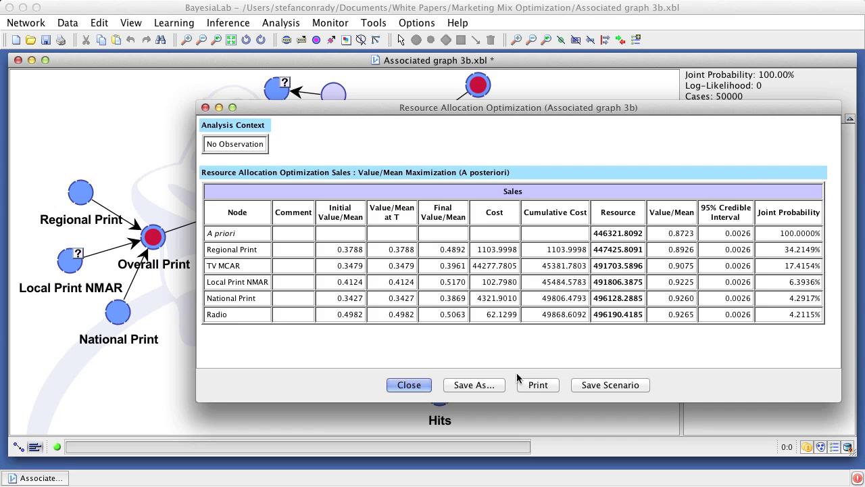
left_click(473, 384)
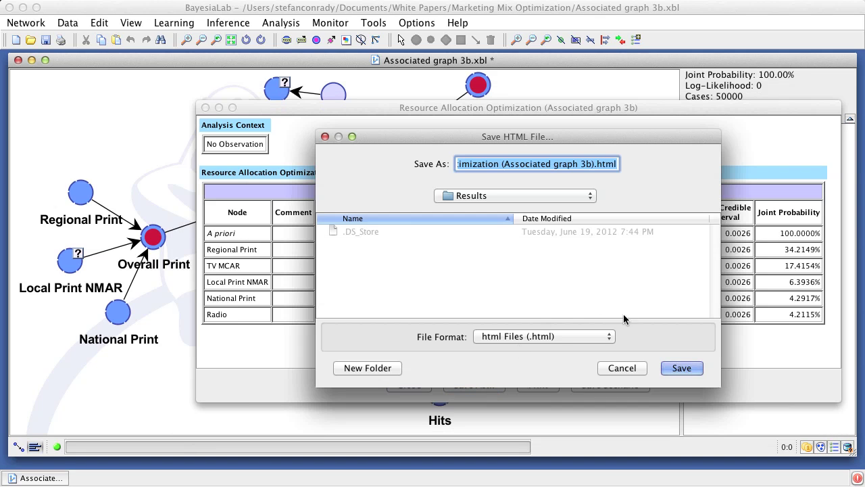
left_click(680, 369)
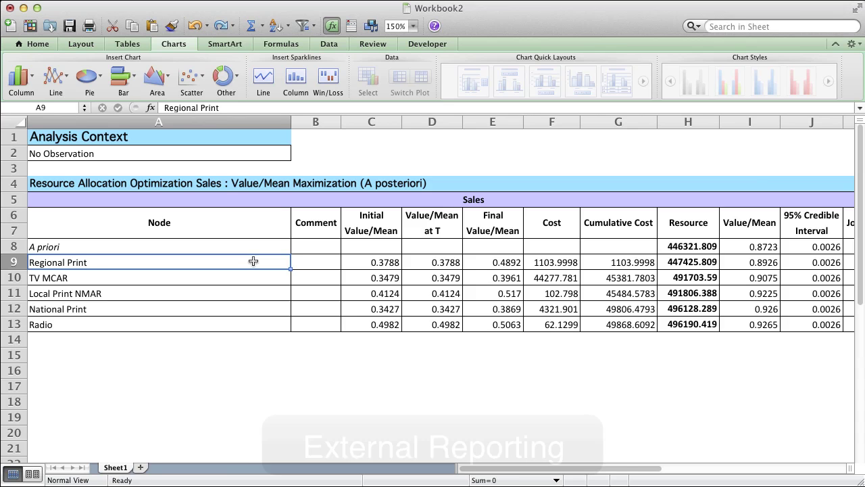
Chart node names A9:A13 against Initial (C9:C13) and Final (E9:E13) Value/Mean as a clustered column chart
left_click_drag(251, 263, 250, 321)
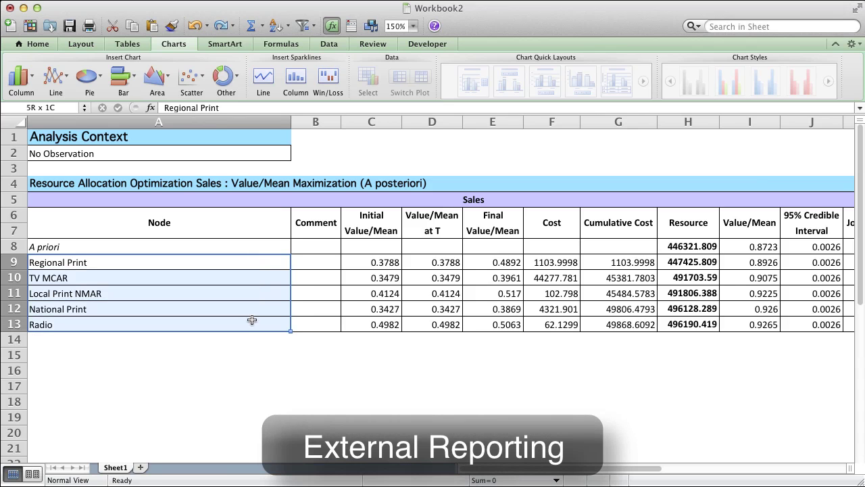
left_click(384, 262, "super")
left_click_drag(384, 261, 382, 323)
left_click(502, 261, "super")
left_click_drag(502, 260, 497, 323)
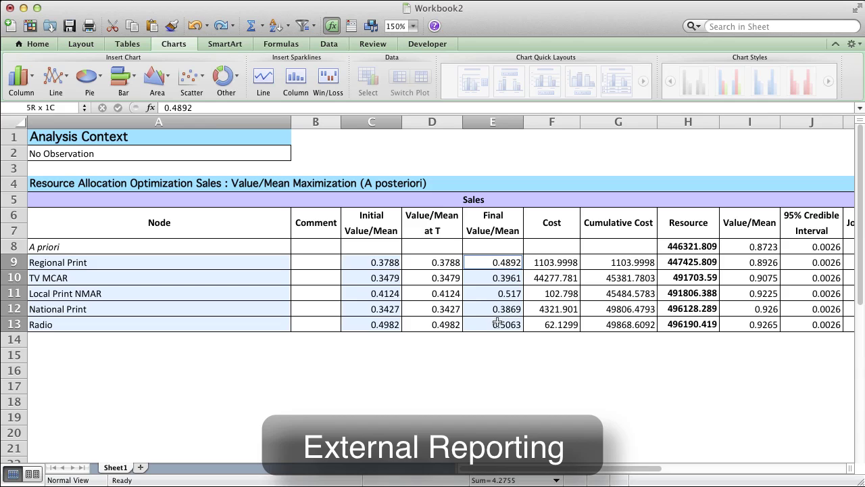
left_click(23, 85)
left_click(81, 44)
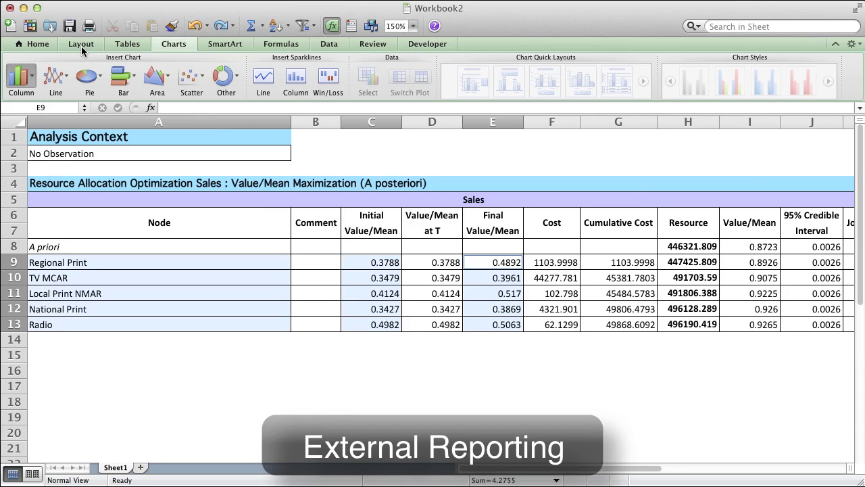